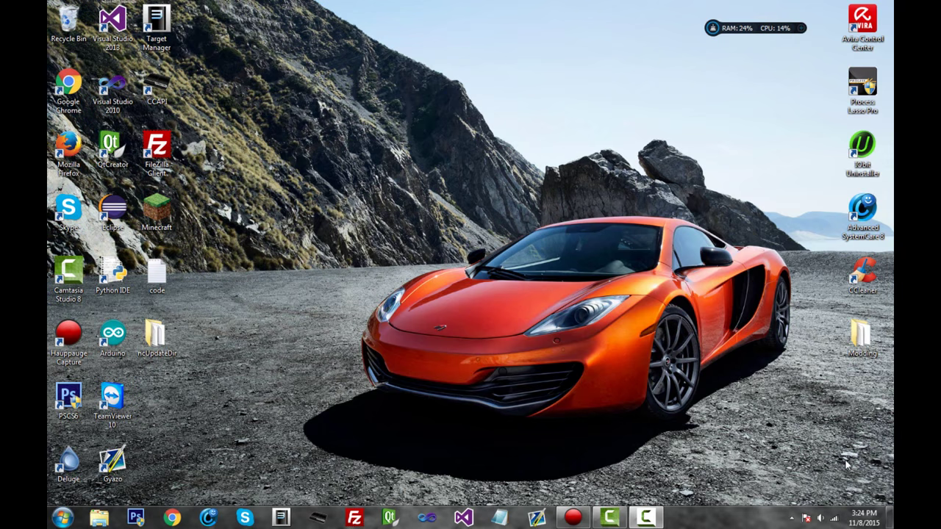
Check in Target Manager that target 192.168.137.219 shows Connected.
left_click(281, 518)
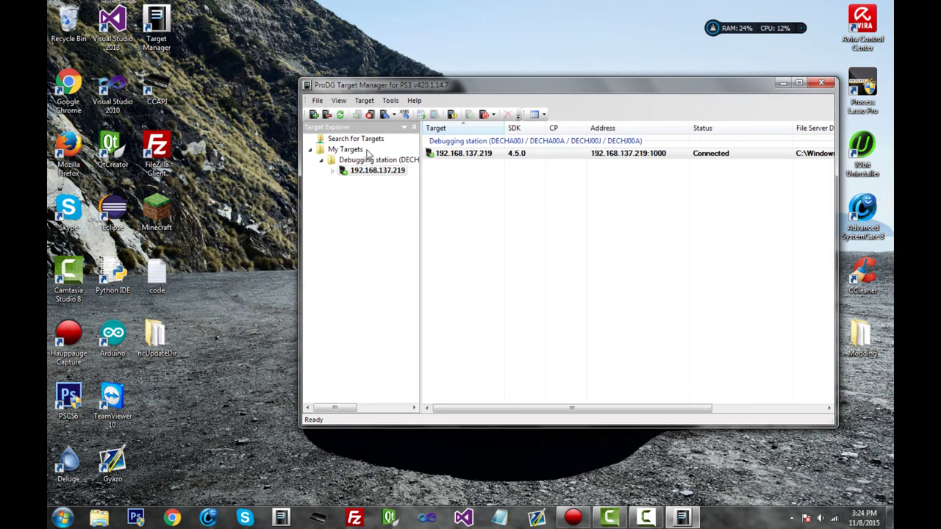
left_click(487, 154)
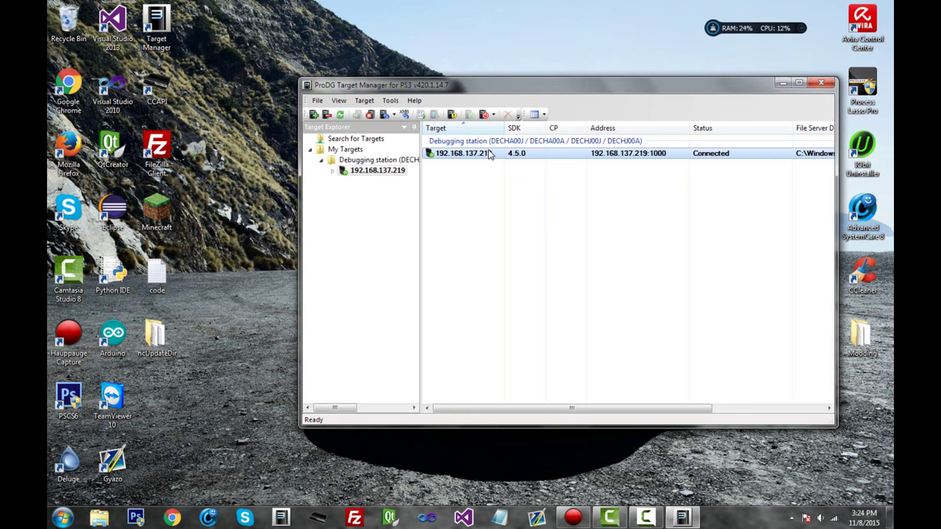
right_click(457, 156)
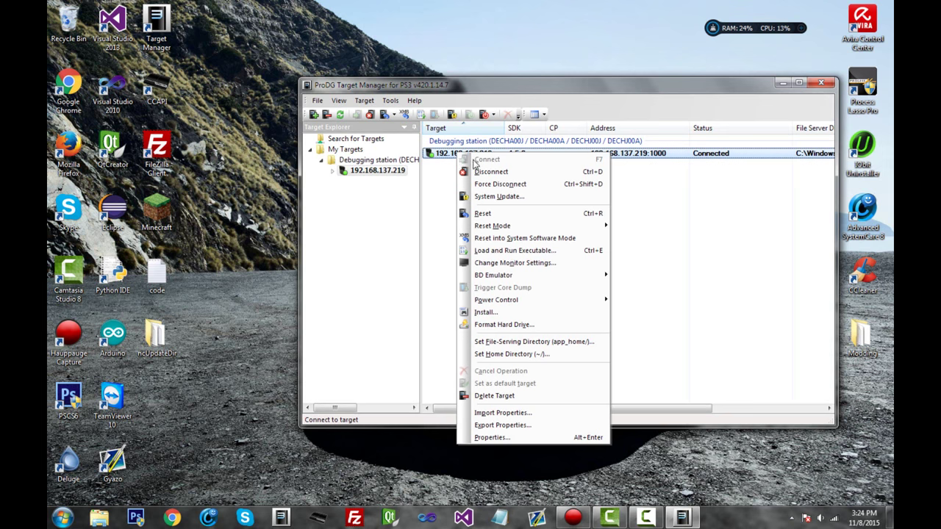
left_click(445, 186)
left_click(476, 156)
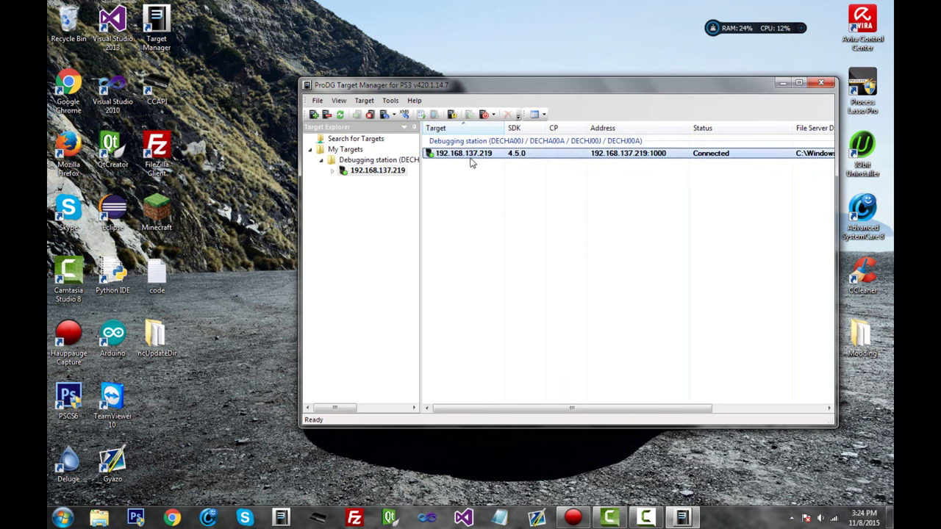
left_click(491, 168)
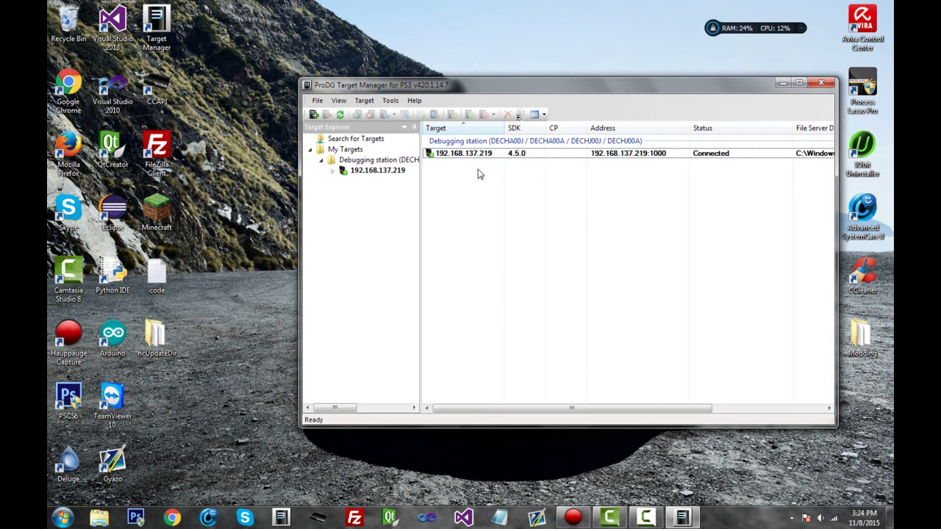
Move the Target Manager window left and minimize it.
left_click_drag(549, 92, 492, 94)
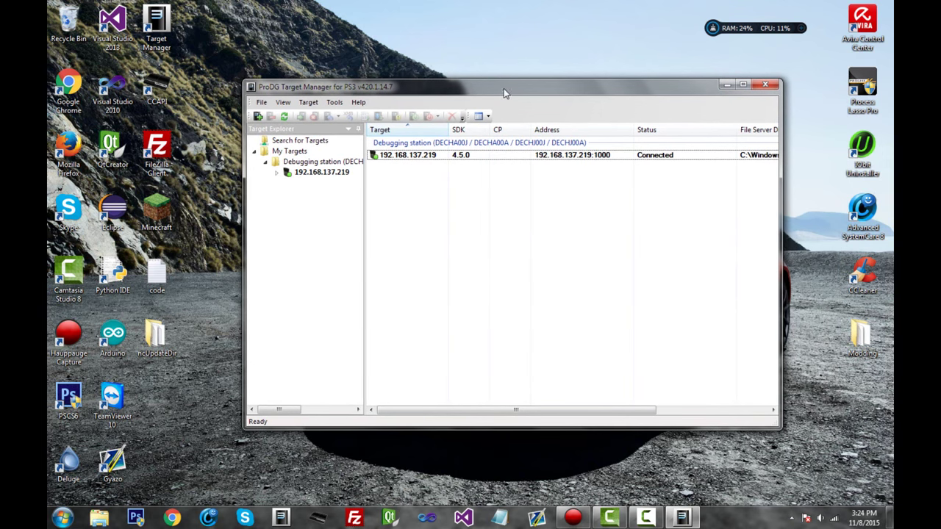
left_click(412, 158)
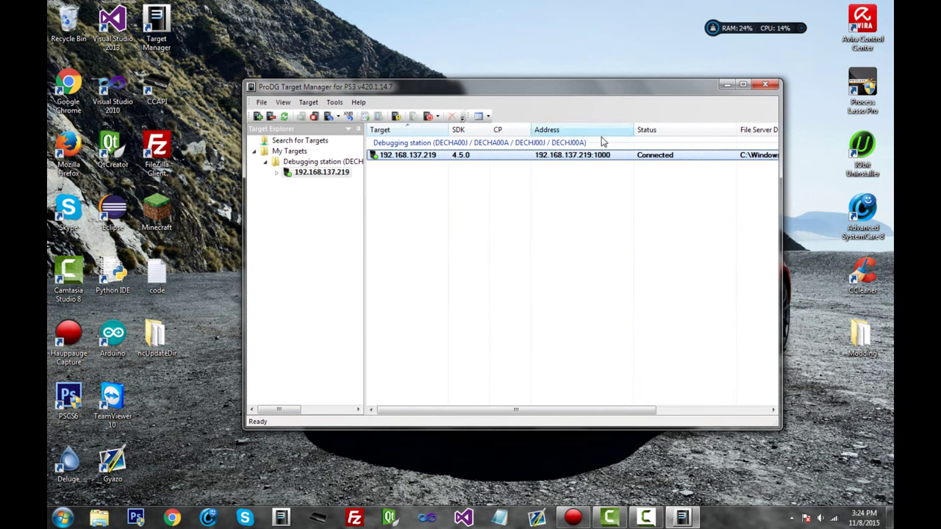
left_click(727, 86)
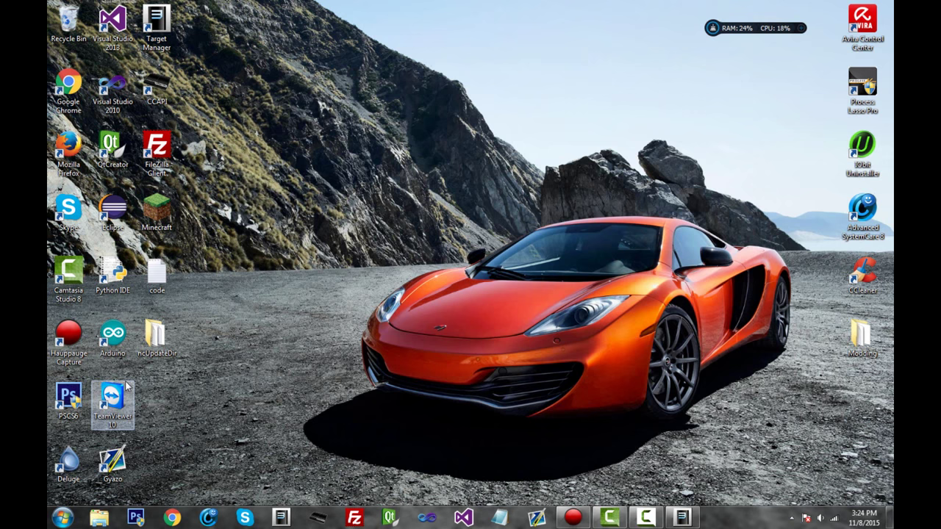
Start NetCheatPS3 from the ncUpdateDir folder, allowing the unverified publisher, and center its window.
double_click(156, 336)
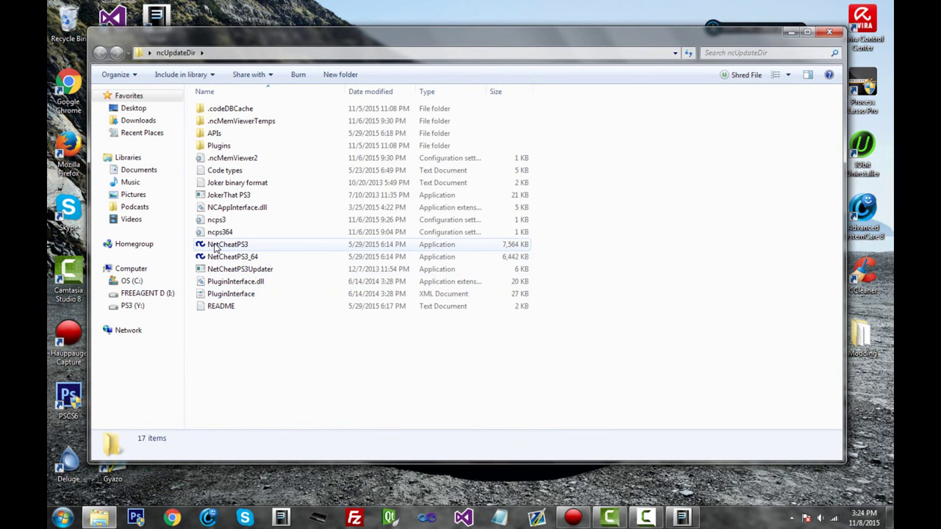
double_click(215, 249)
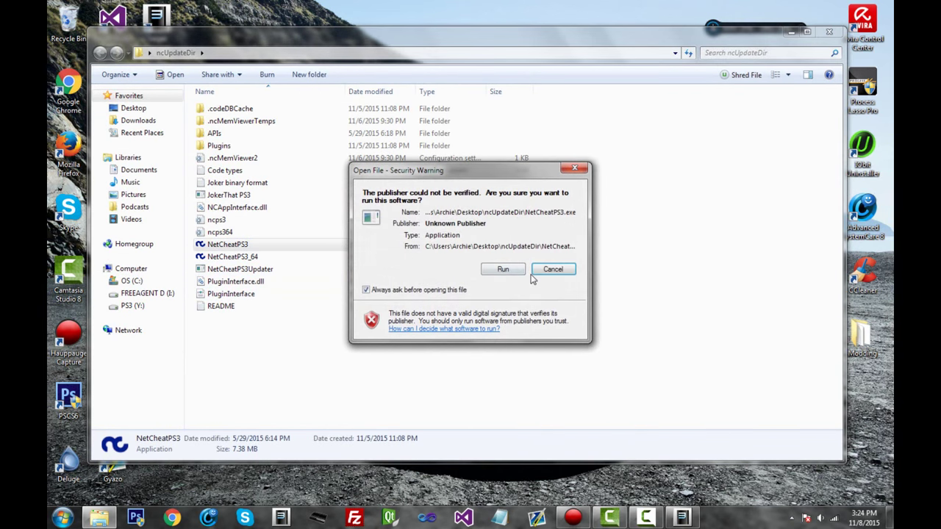
left_click(509, 271)
left_click(792, 33)
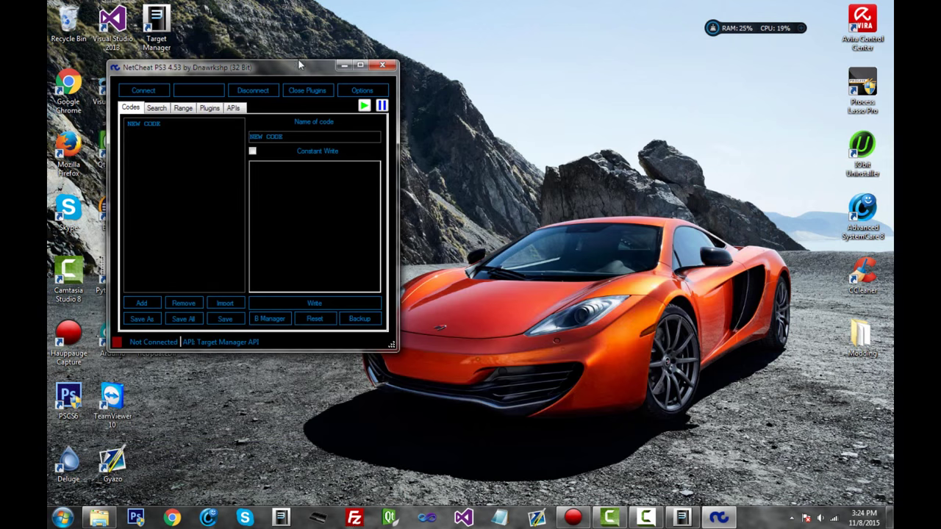
left_click_drag(269, 67, 393, 66)
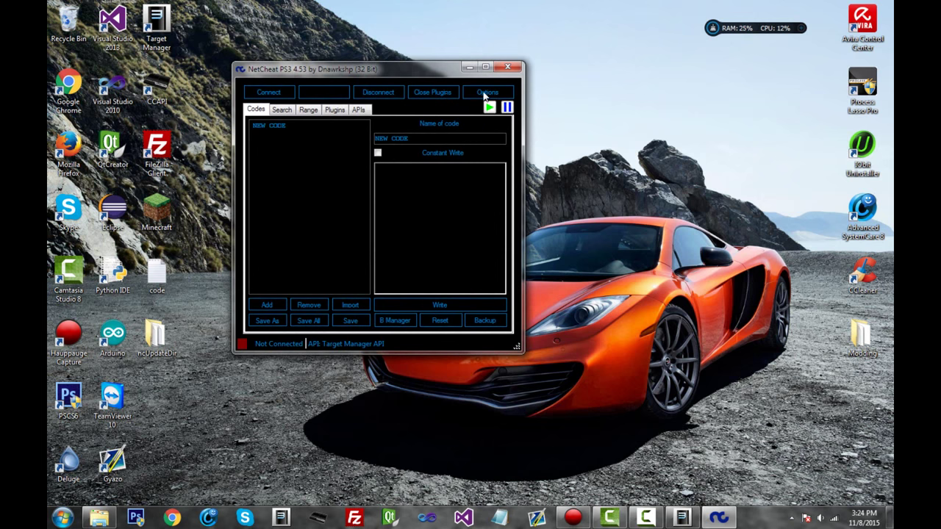
left_click(356, 111)
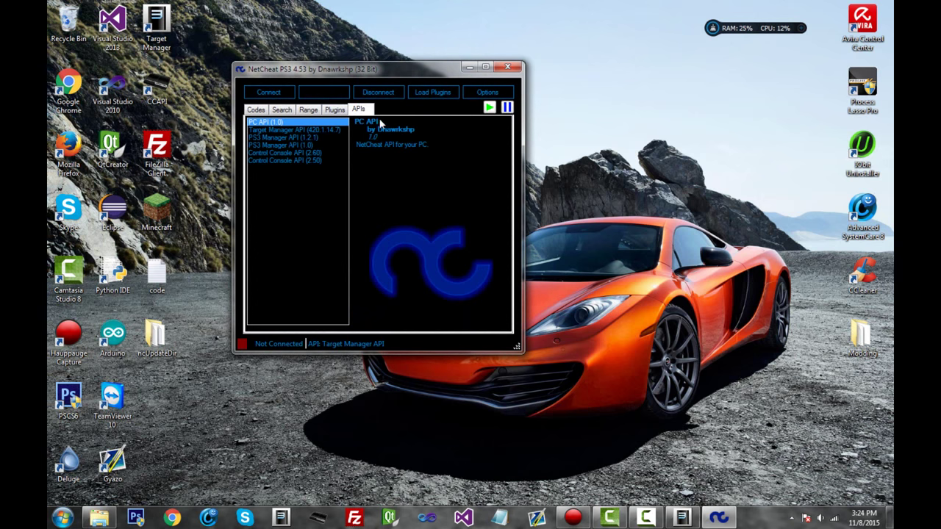
Compare the PC, Control Console 2.50/2.60 and Target Manager APIs, settling on Target Manager API 420.1.14.7.
left_click(298, 129)
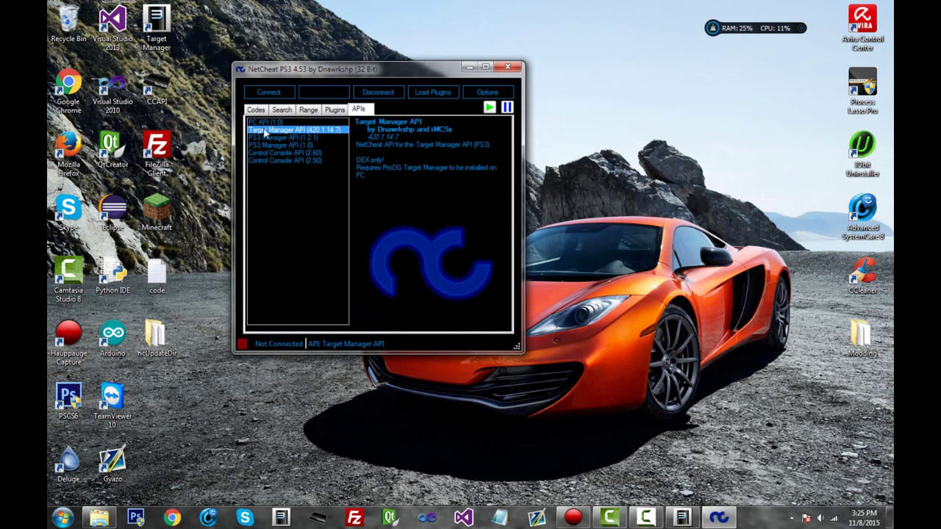
left_click(261, 122)
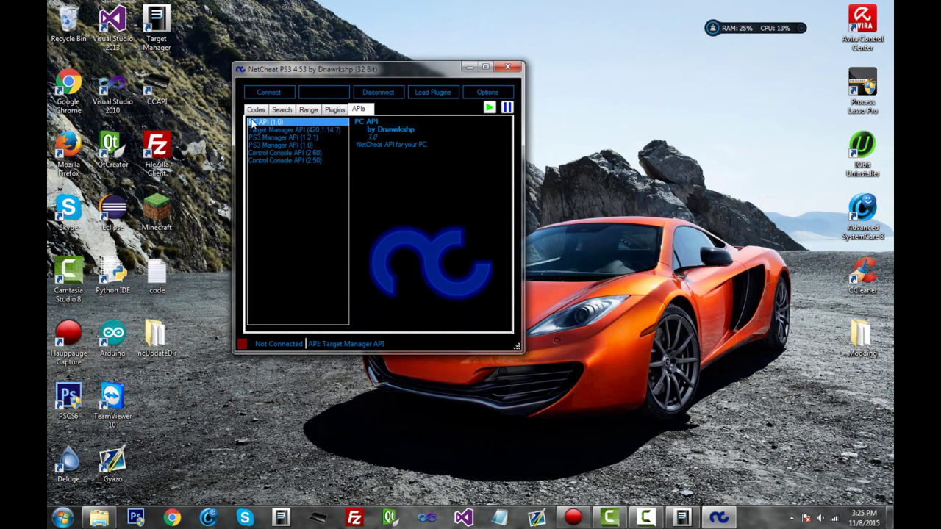
left_click(291, 131)
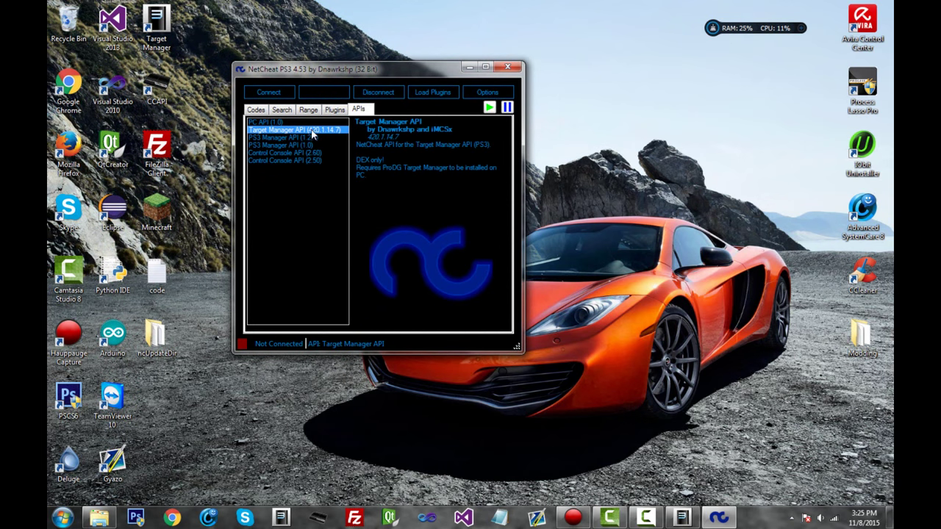
left_click(321, 152)
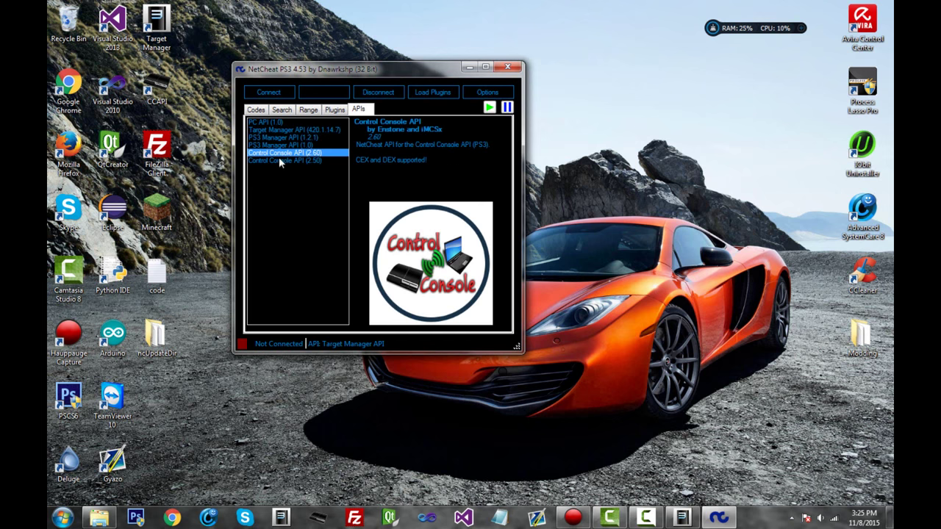
left_click(279, 159)
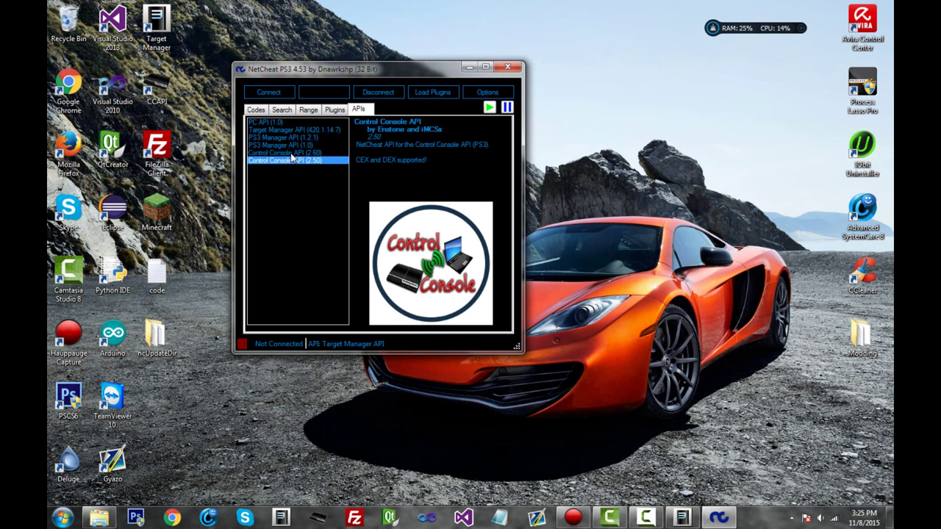
left_click(293, 154)
left_click(316, 161)
left_click(324, 154)
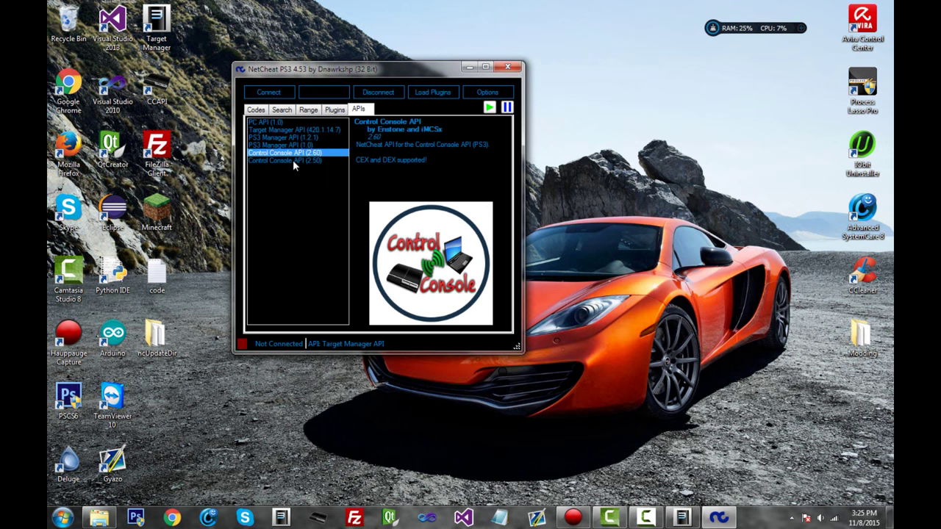
left_click(262, 131)
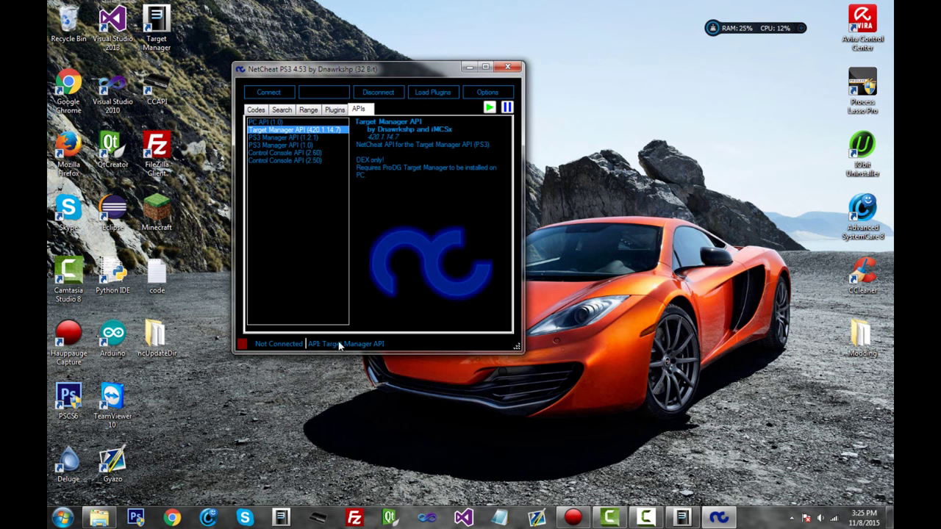
left_click(262, 112)
Connect NetCheat to the PS3 and attach to the game process.
left_click(270, 97)
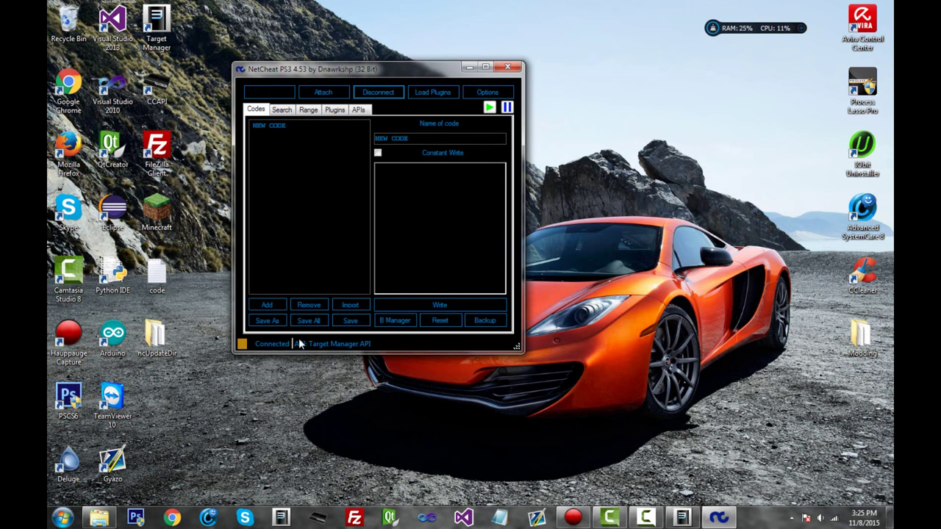
left_click(320, 96)
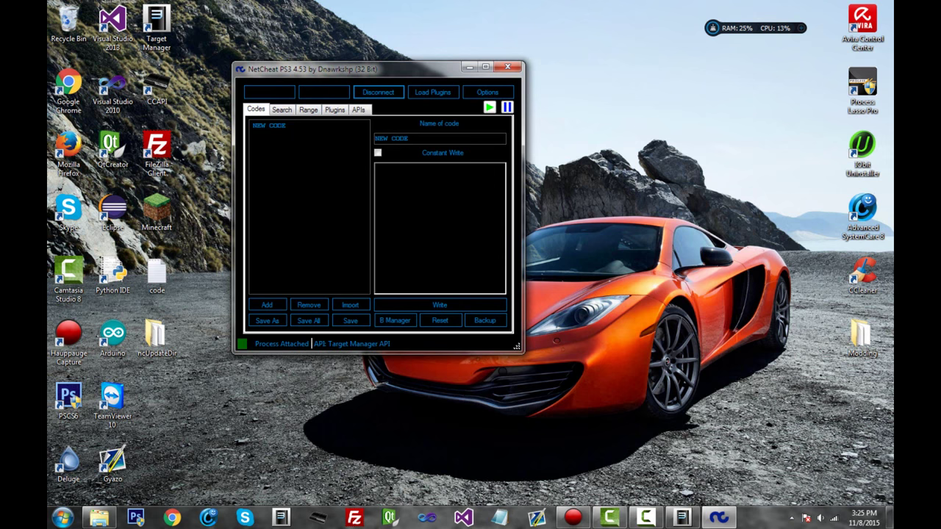
left_click(281, 112)
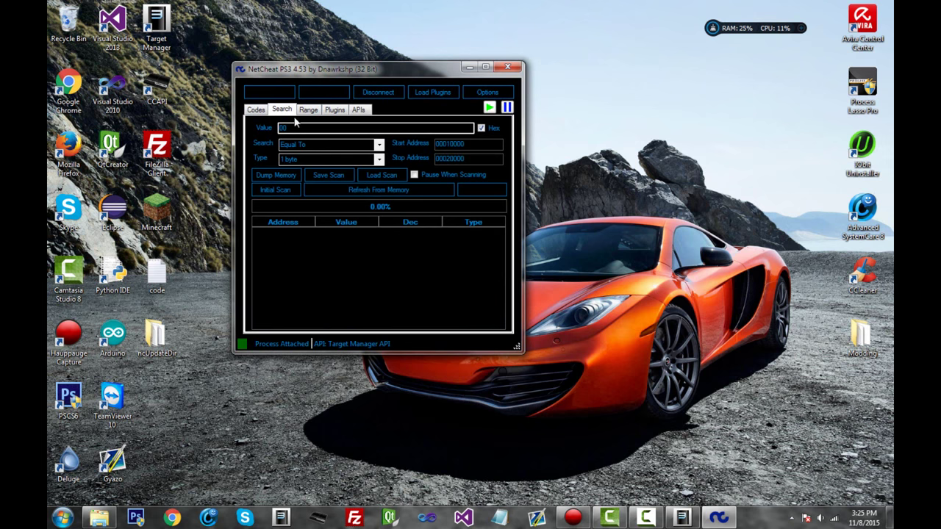
Set the search range to Start Address 00900000 and Stop Address 01BB0000.
left_click(316, 123)
key("Tab")
key("Tab")
key("shift+Tab")
key("BackSpace")
type("0090")
key("Tab")
key("BackSpace")
type("01BB0000")
left_click(379, 159)
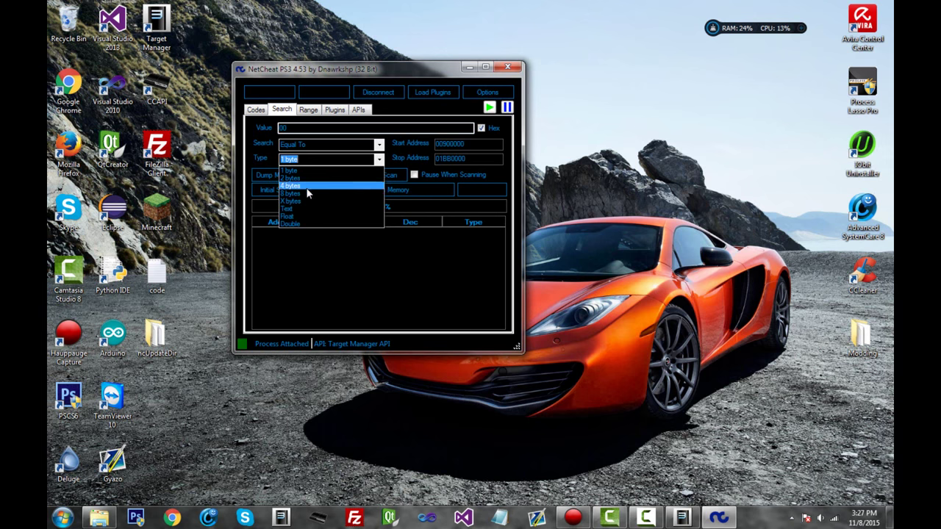
Switch the search type to Text and enter 'Archie' as the search value.
left_click(287, 210)
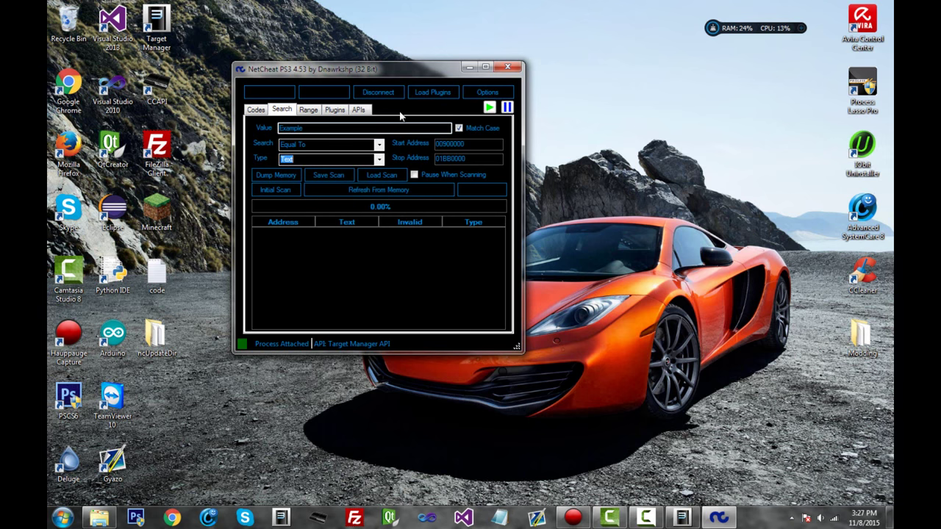
double_click(312, 129)
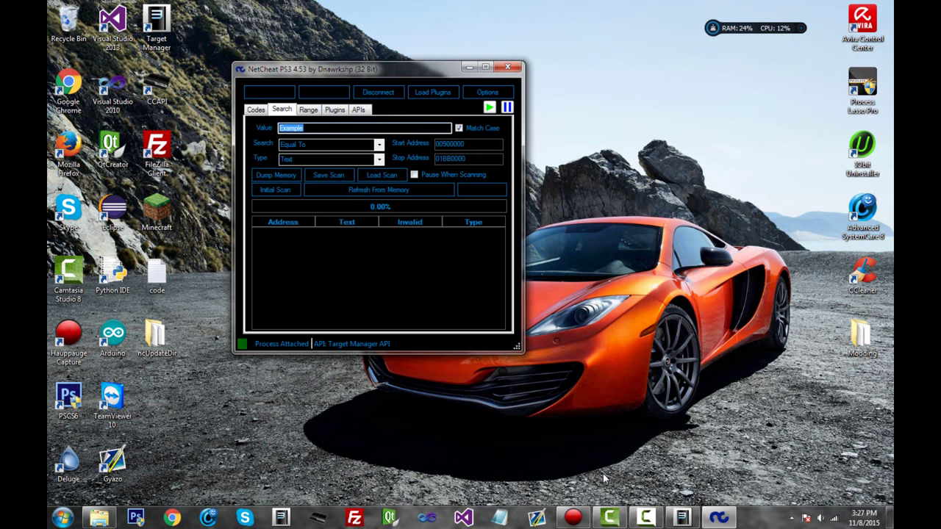
left_click(573, 518)
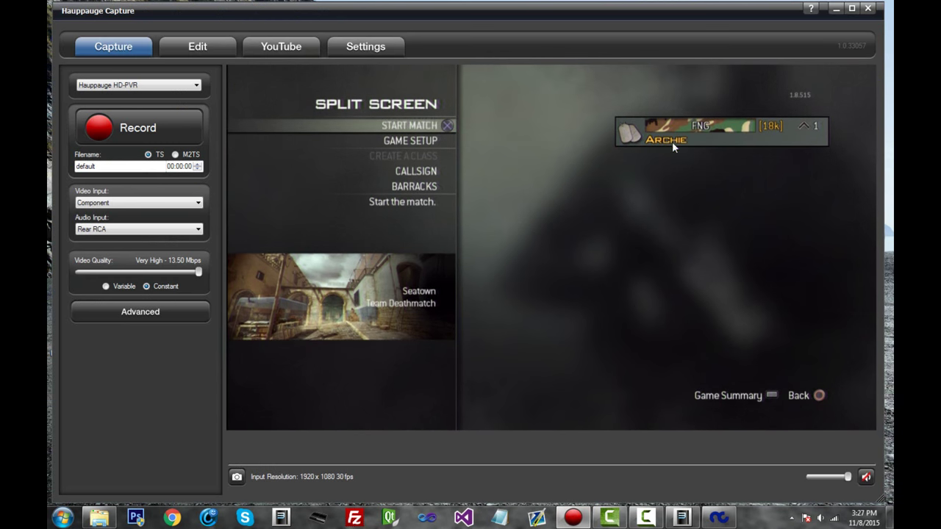
left_click(837, 11)
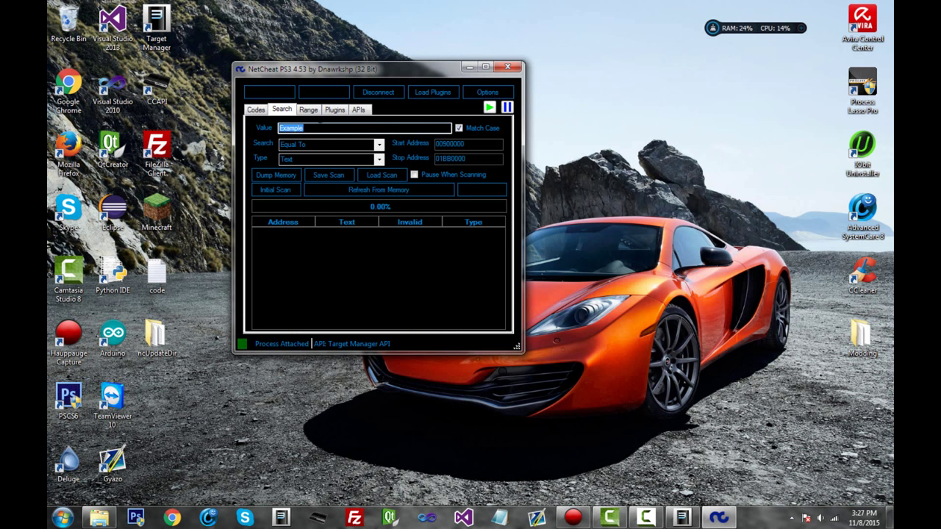
type("Archie")
Run the initial scan for Archie with no alignment and scroll through the 14 results.
left_click(263, 193)
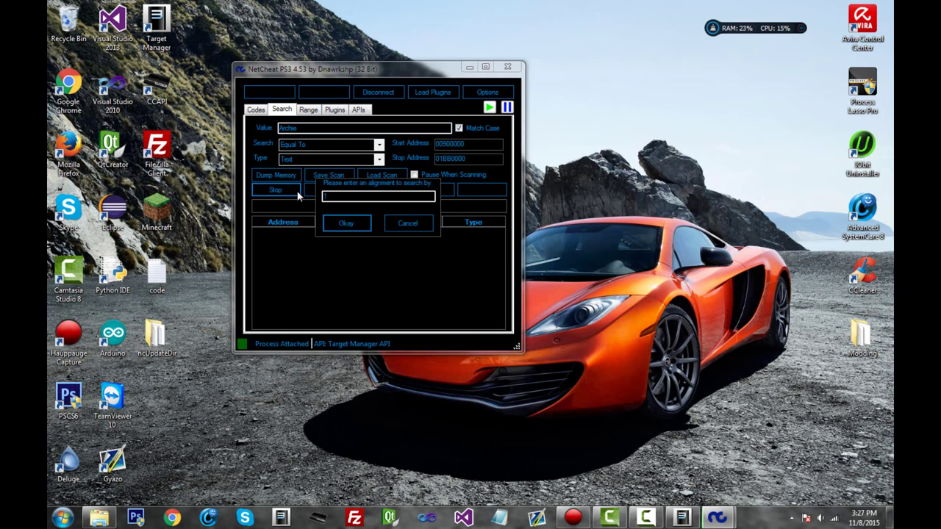
left_click(347, 223)
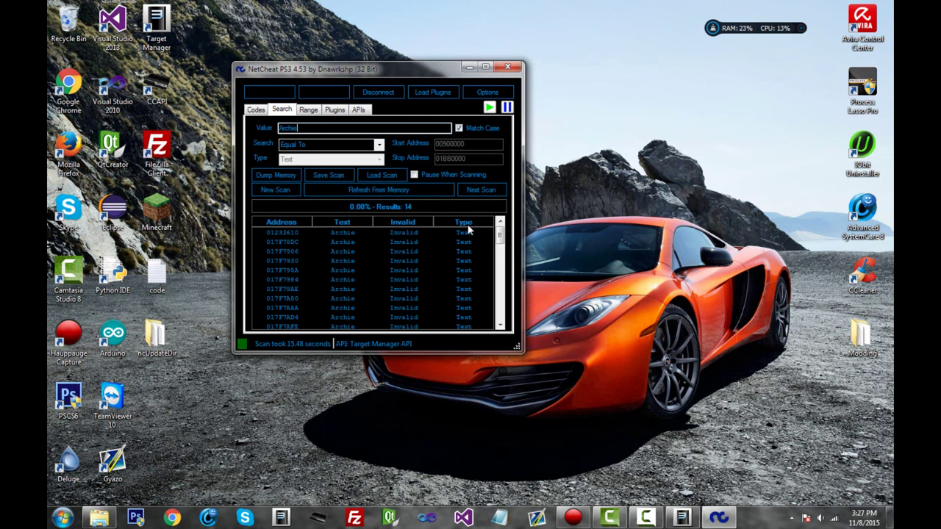
left_click_drag(500, 233, 499, 313)
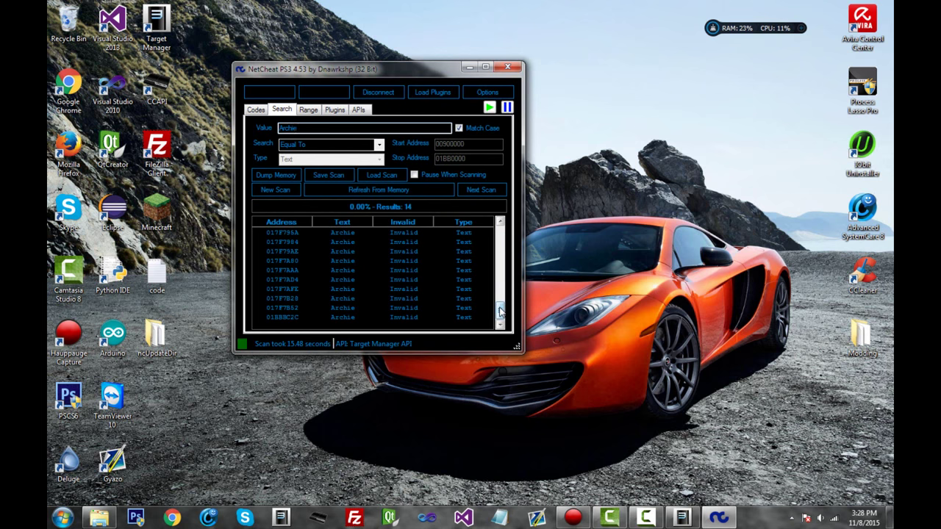
mouse_move(499, 312)
left_mouse_down()
mouse_move(499, 233)
mouse_move(502, 320)
left_mouse_up()
left_click(500, 311)
left_click_drag(501, 311, 504, 214)
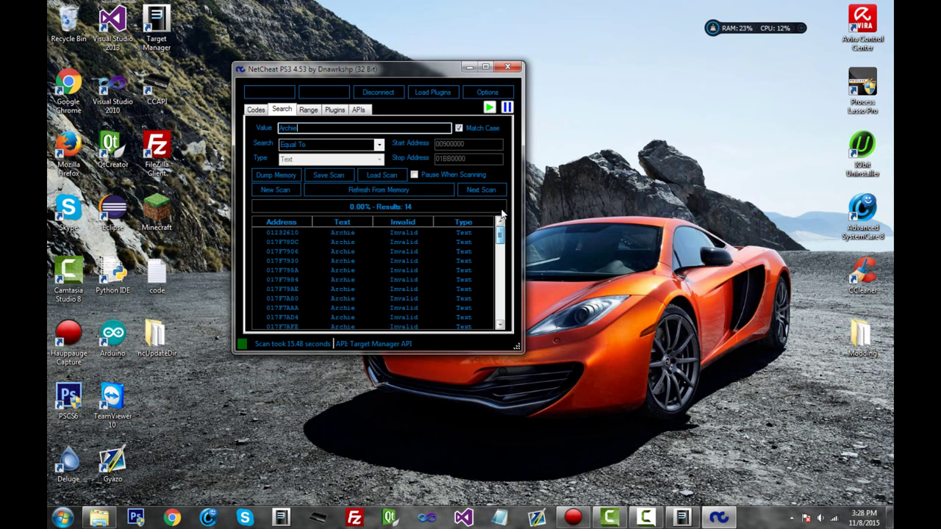
Launch Hacked Tutorials MW3 Tool from Modding > RTM > HT RTM MW3 and select TMAPI.
left_click(469, 67)
double_click(862, 335)
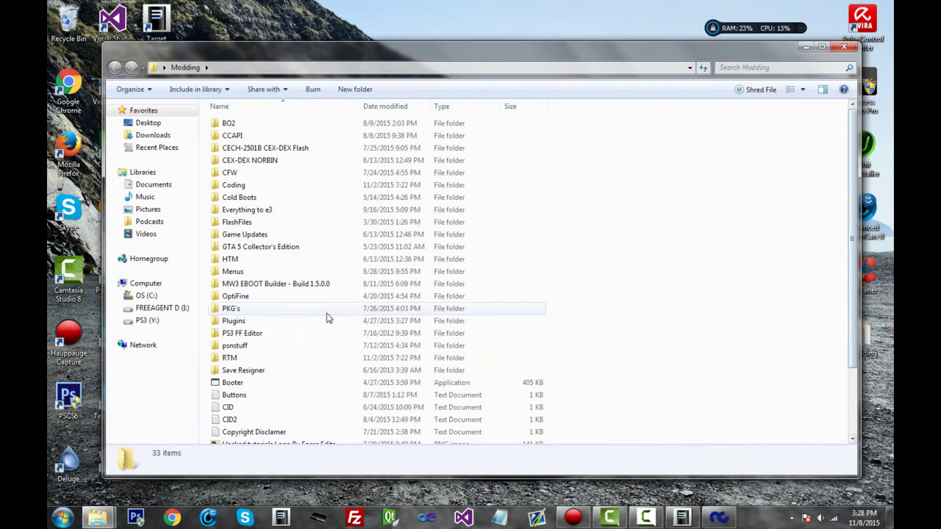
double_click(250, 358)
left_click(238, 123)
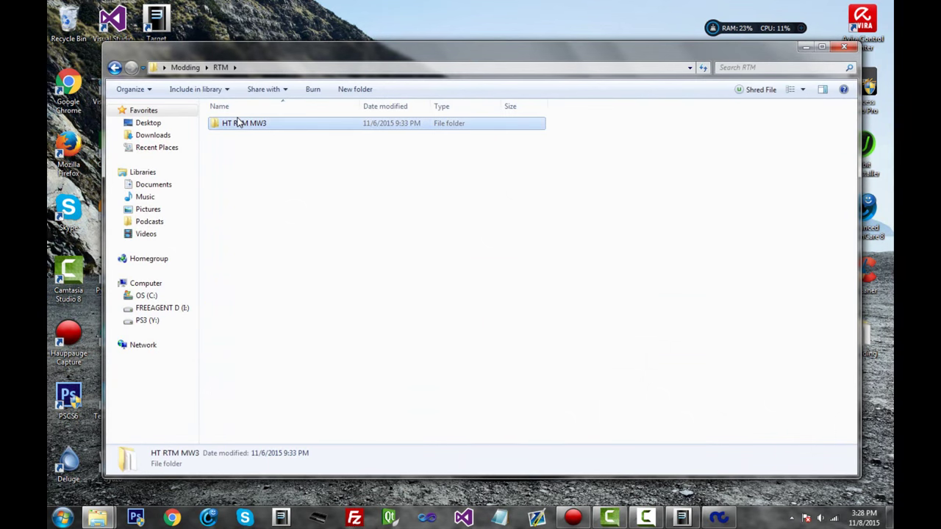
double_click(237, 123)
double_click(274, 137)
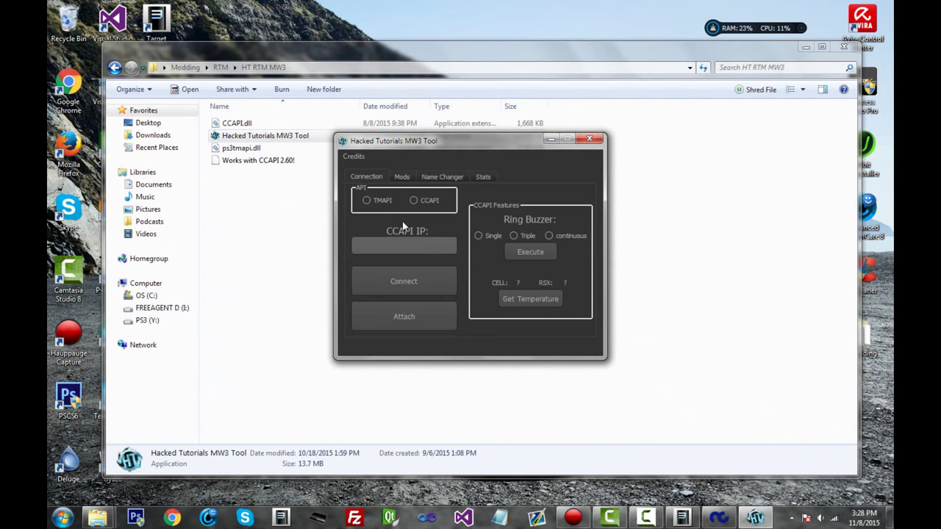
left_click(807, 46)
left_click_drag(378, 160, 370, 134)
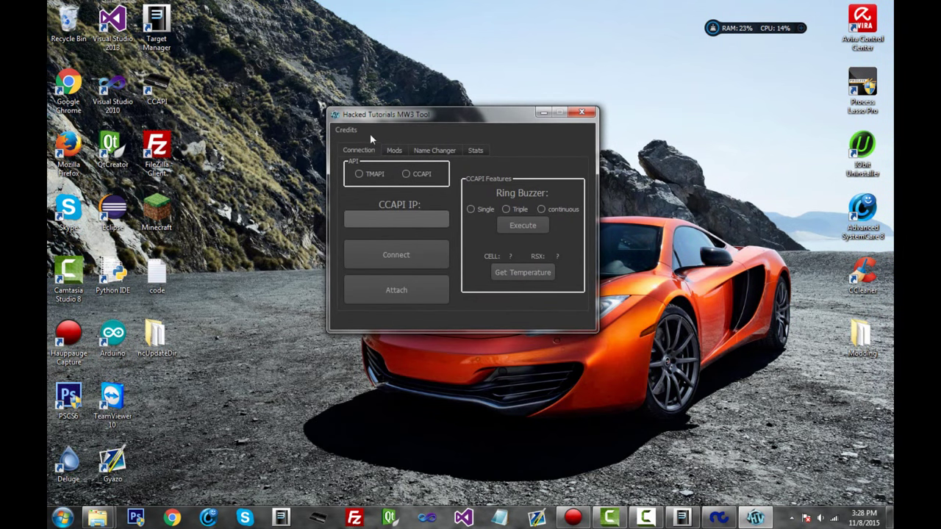
left_click(359, 174)
Connect the MW3 tool to the PS3 and attach to the game.
left_click(403, 255)
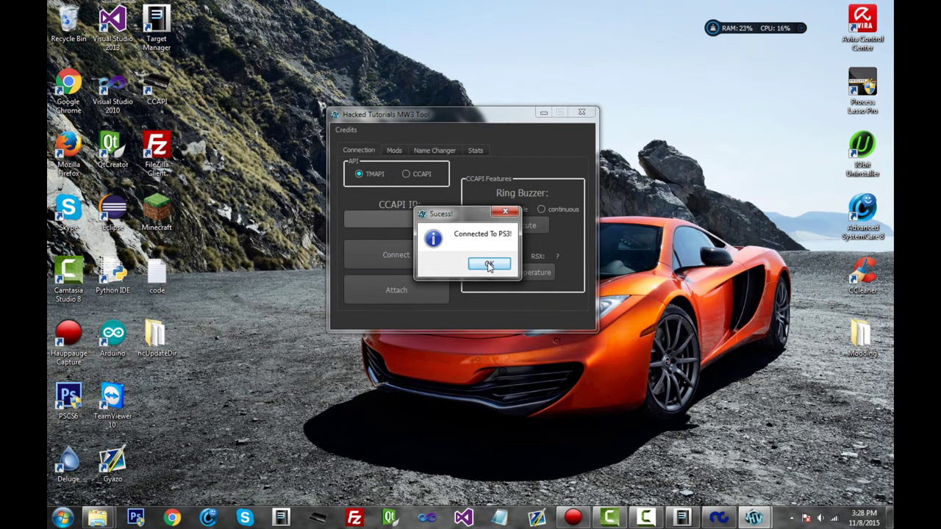
left_click(489, 264)
left_click(415, 290)
left_click(503, 263)
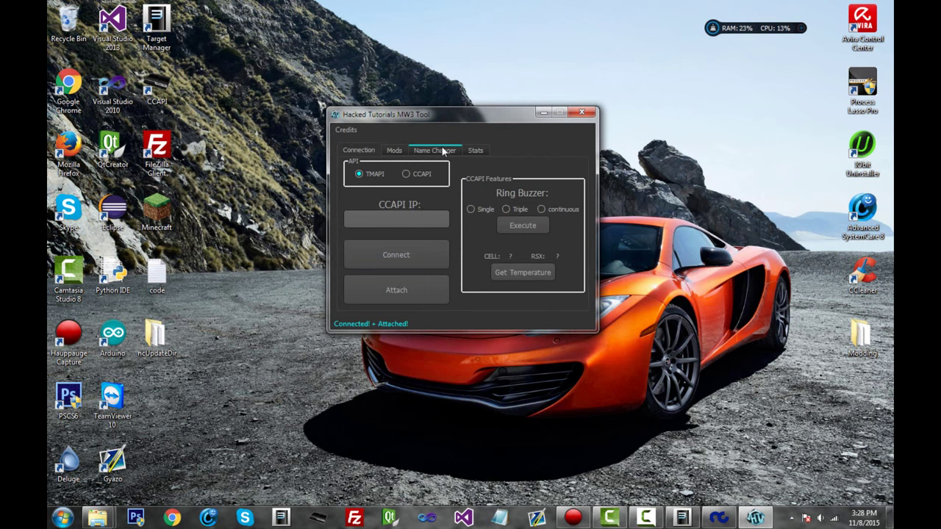
Set the in-game name to red 'Tutorial' (^1Tutorial) and verify it in the capture.
left_click(438, 151)
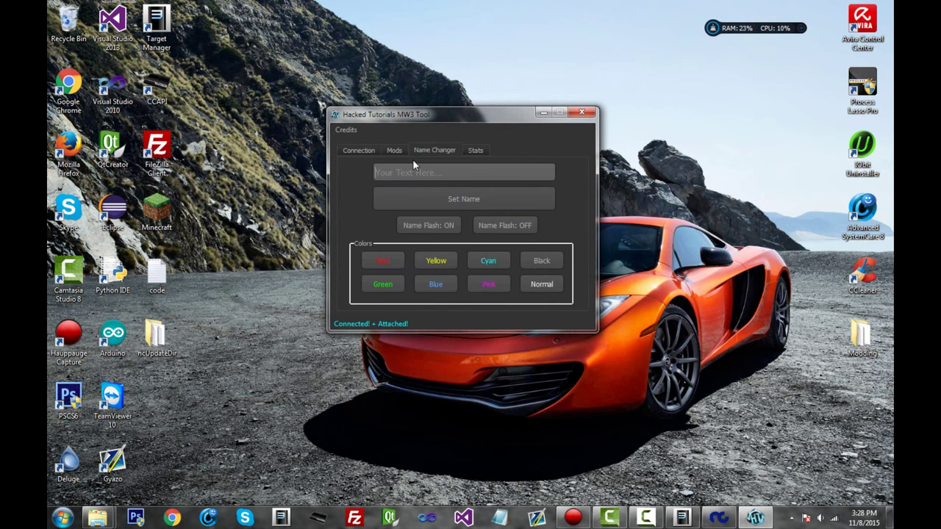
type("Tutorial")
left_click(383, 262)
left_click(462, 203)
left_click(573, 519)
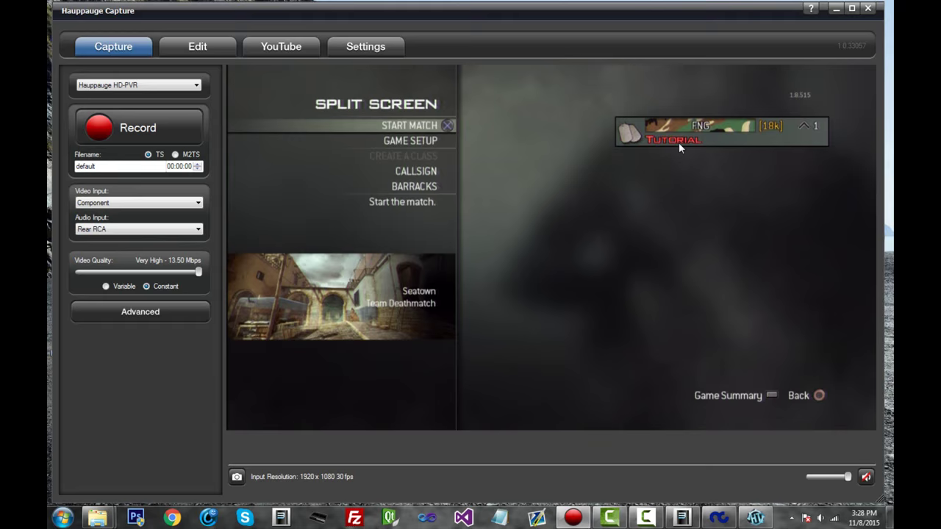
left_click(838, 9)
key("ctrl+a")
key("ctrl+c")
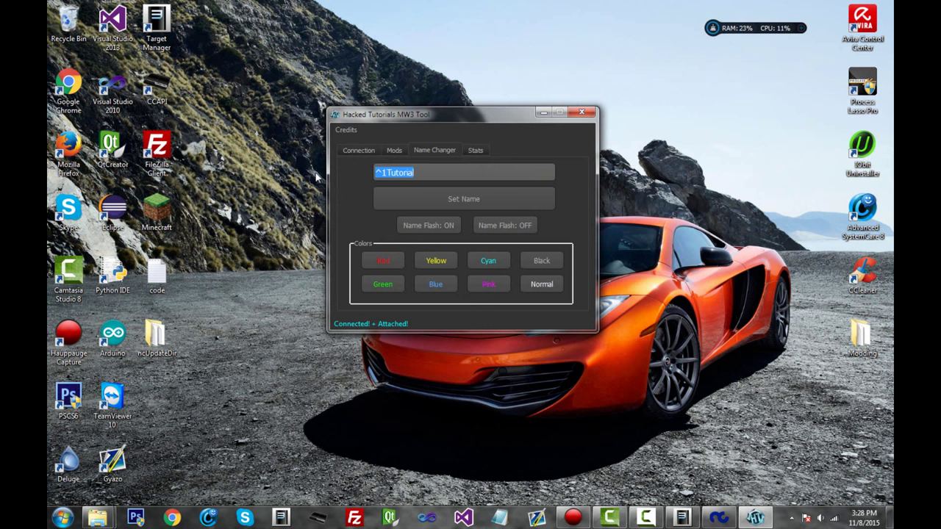
Paste ^1Tutorial as NetCheat's search value and run a Next Scan.
left_click(544, 113)
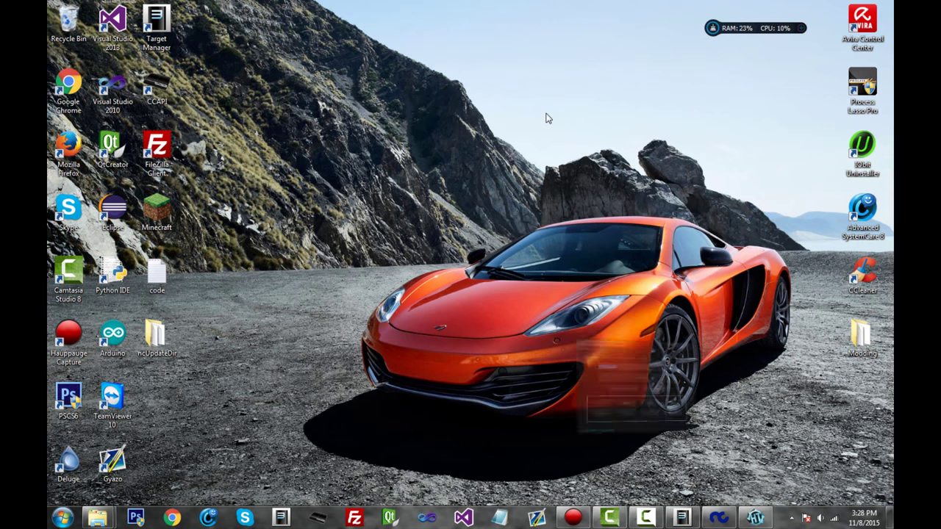
left_click(719, 518)
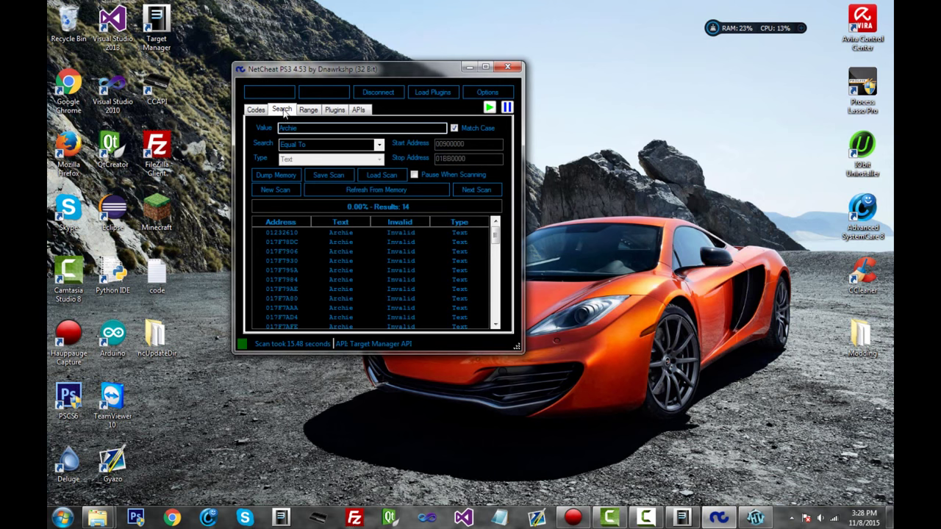
key("ctrl+a")
key("ctrl+v")
left_click(474, 191)
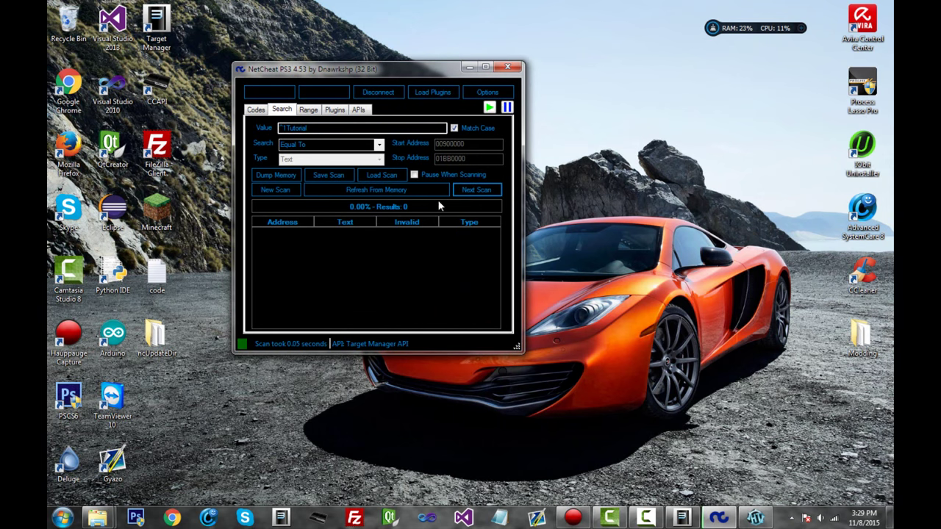
Start a new initial scan for ^1Tutorial with no alignment, yielding 13 addresses.
left_click_drag(397, 83, 477, 95)
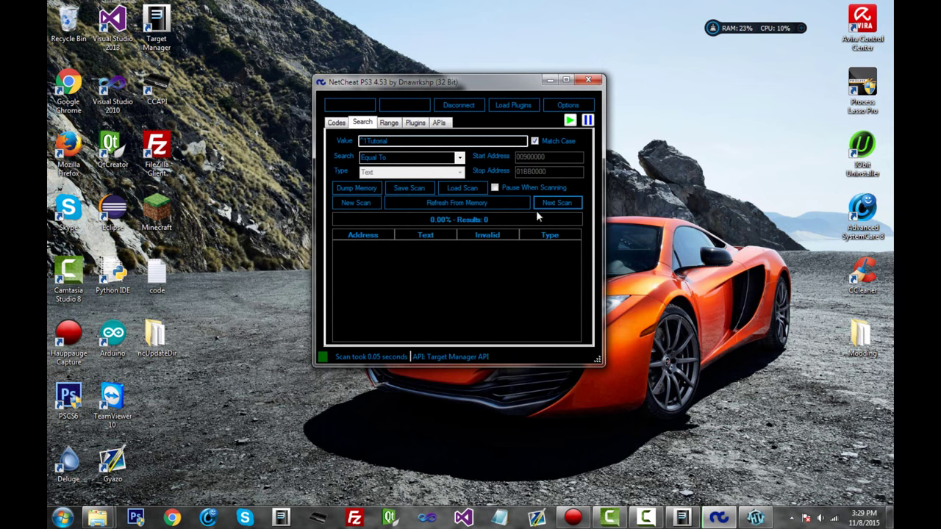
left_click(352, 204)
left_click(364, 207)
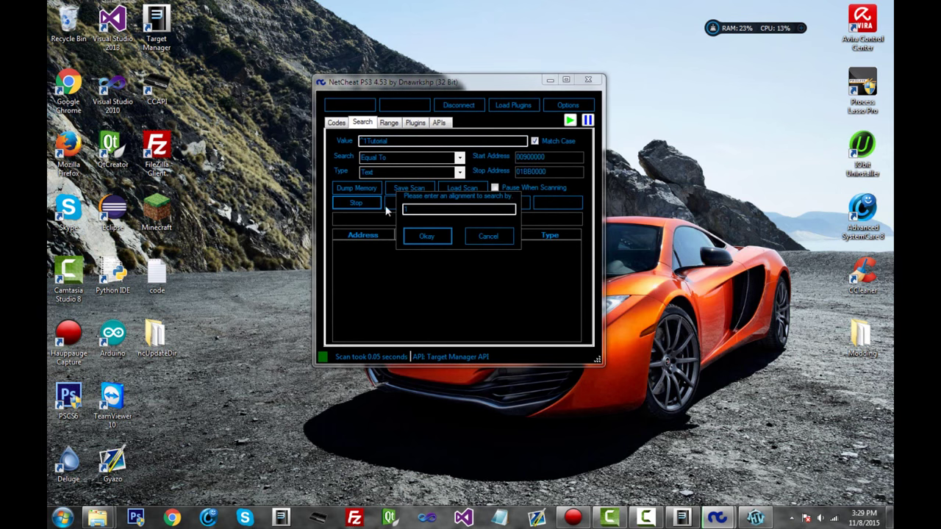
left_click(422, 237)
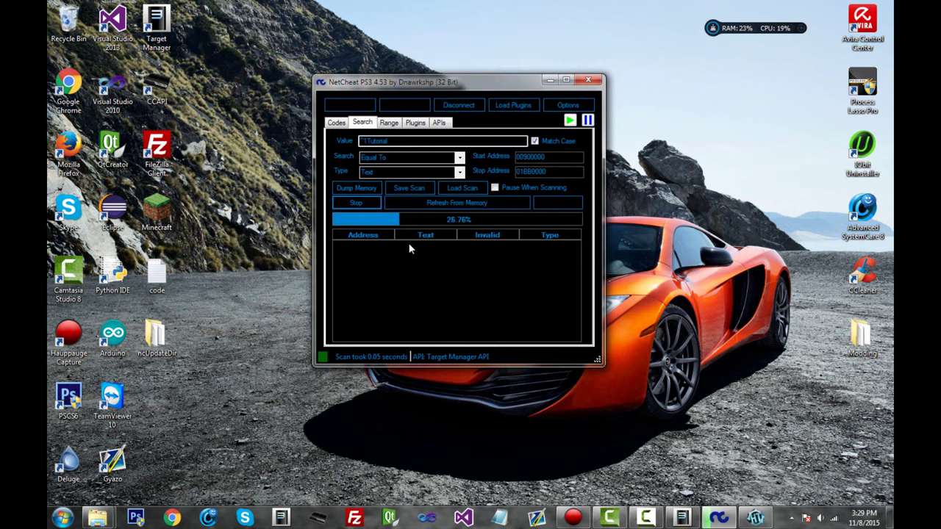
left_click(383, 144)
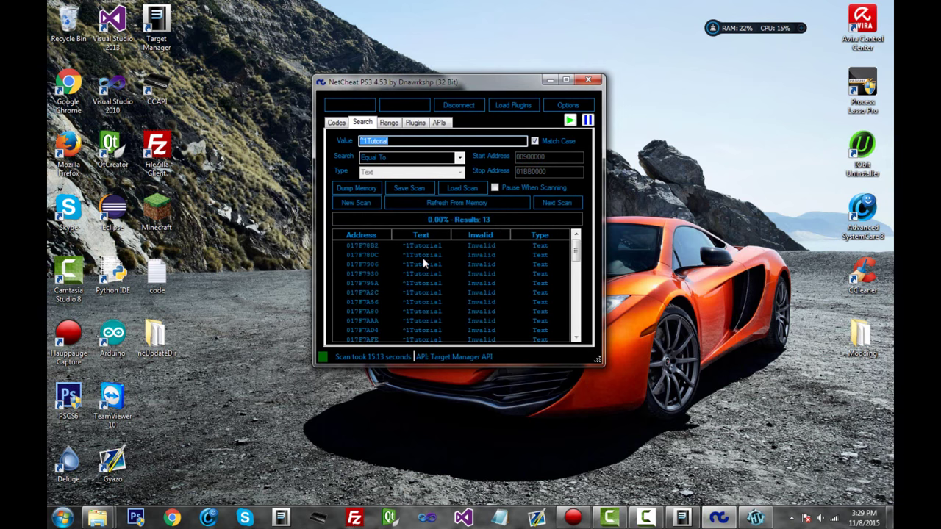
left_click_drag(576, 254, 590, 237)
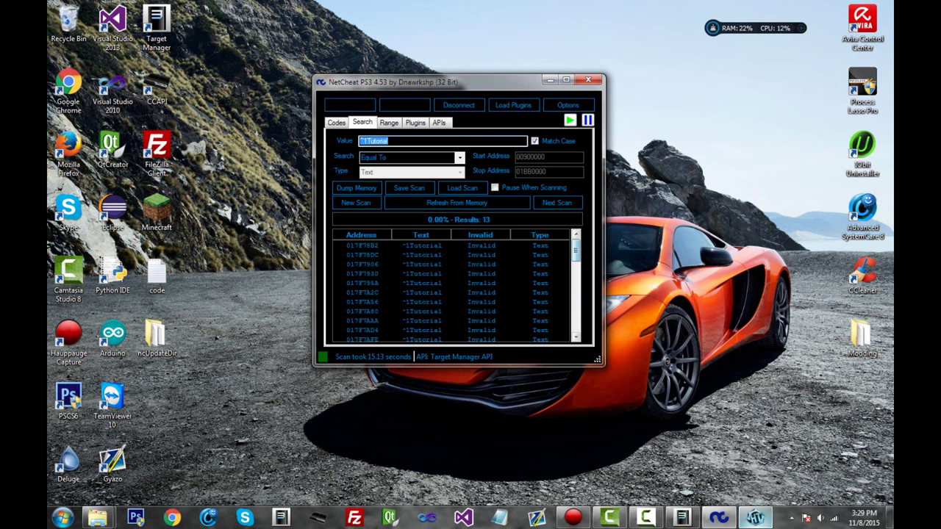
Change the in-game name to green 'YouTube' and check it in the capture.
left_click(755, 518)
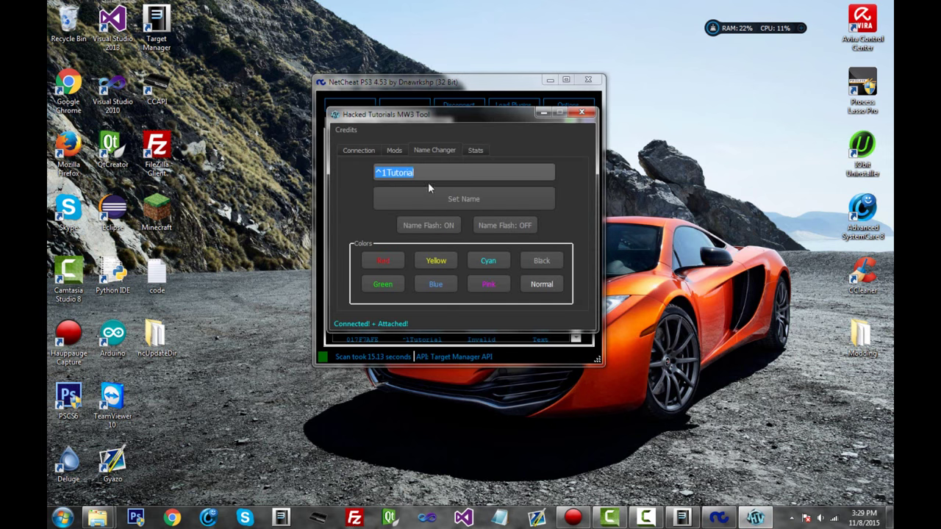
left_click(464, 175)
key("ctrl+a")
type("You")
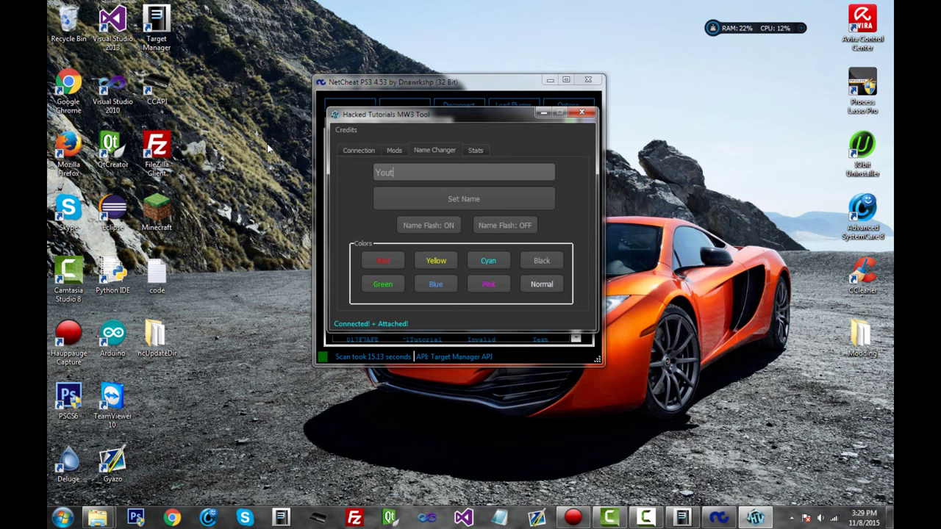
type("Tube")
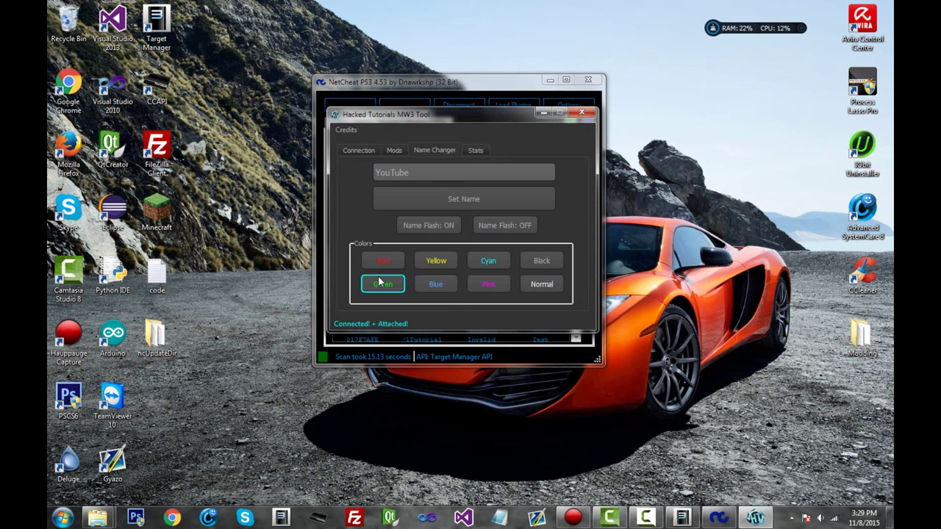
left_click(383, 284)
left_click(408, 197)
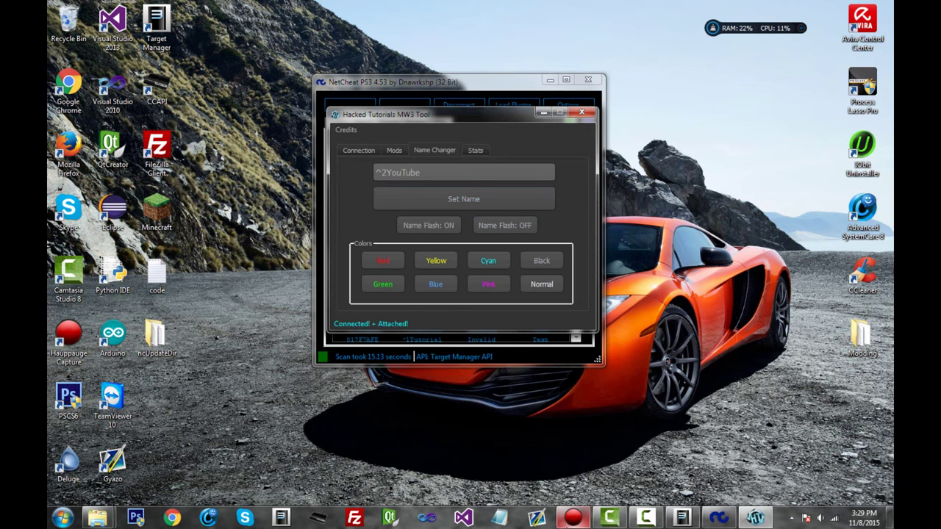
left_click(572, 518)
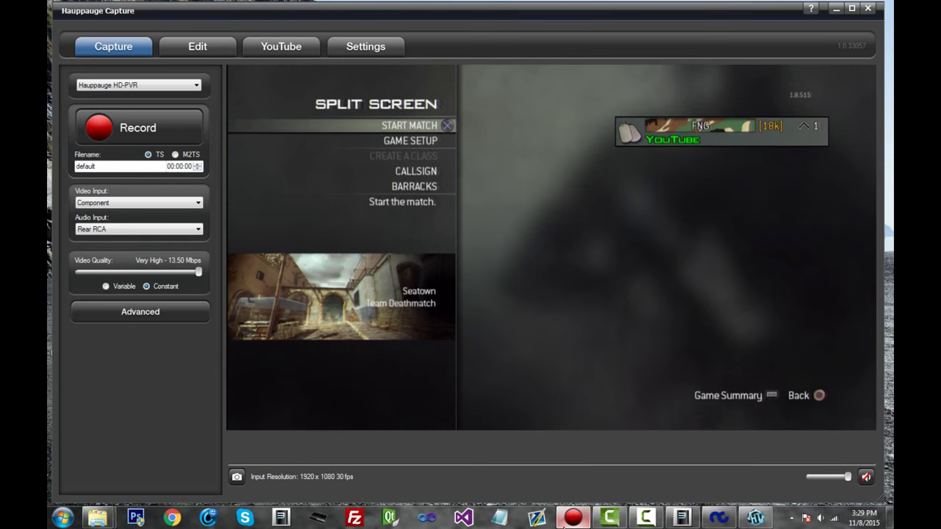
left_click(836, 9)
Put ^2YouTube into NetCheat's search value and Next Scan down to 9 addresses.
double_click(435, 171)
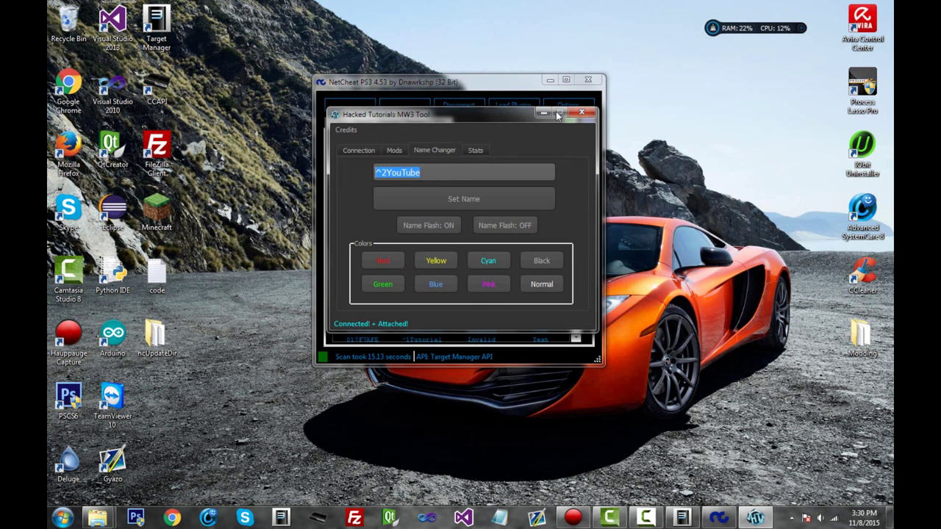
left_click(543, 112)
double_click(423, 140)
left_click(564, 209)
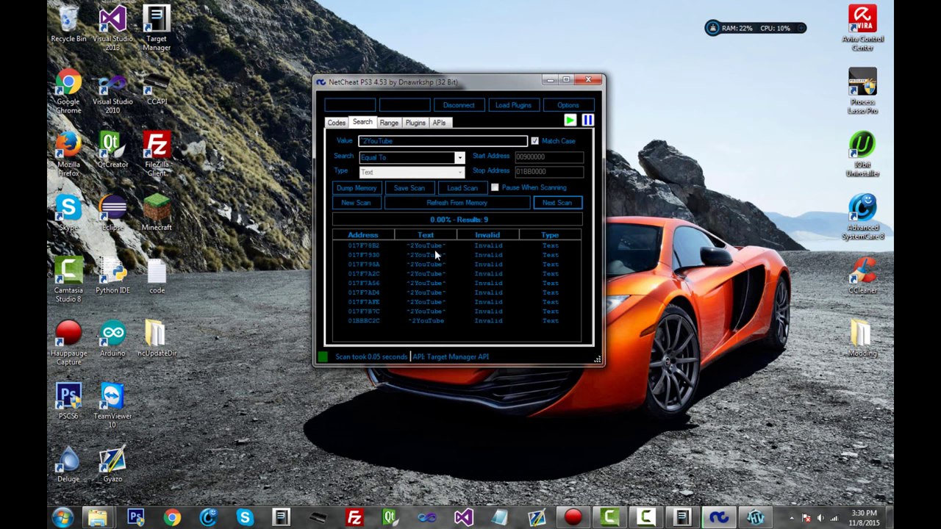
Select the last ^2YouTube result, 01BBBC2C, and bring up its context menu to copy it.
left_click(427, 322)
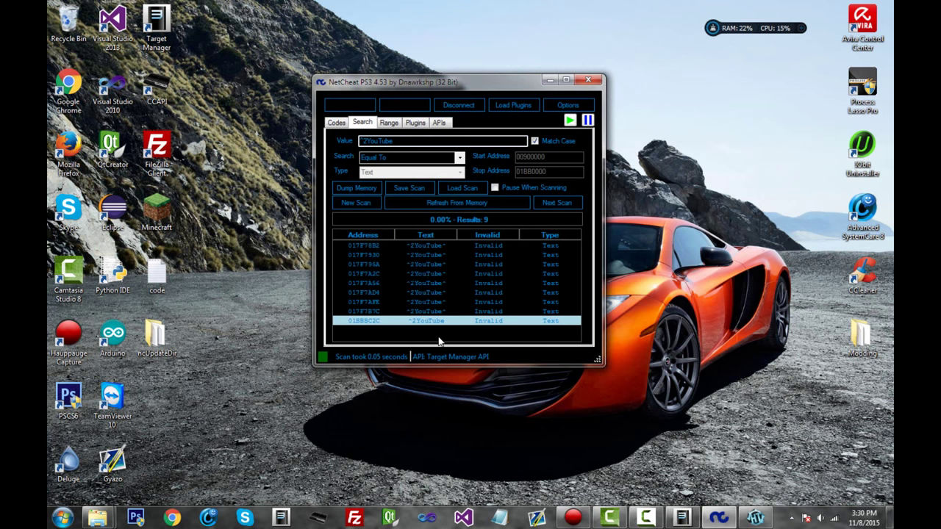
left_click(441, 338)
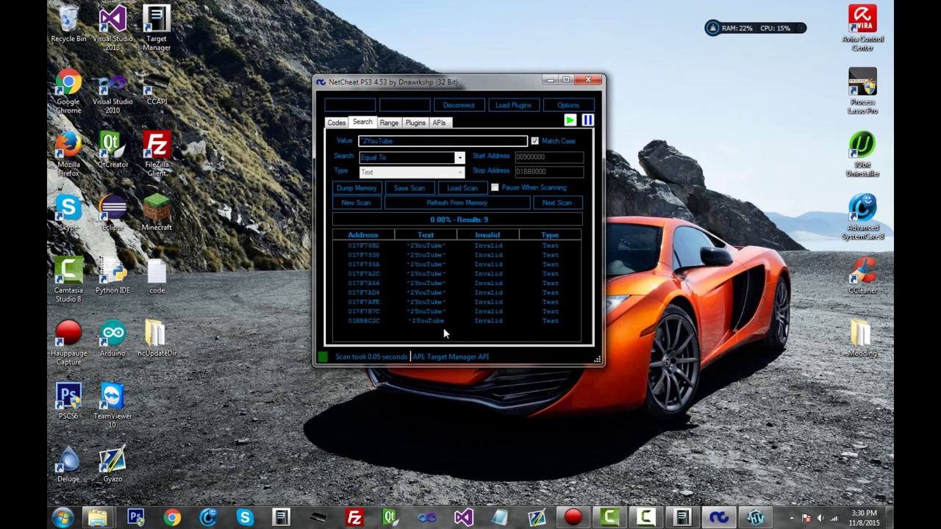
left_click(447, 246)
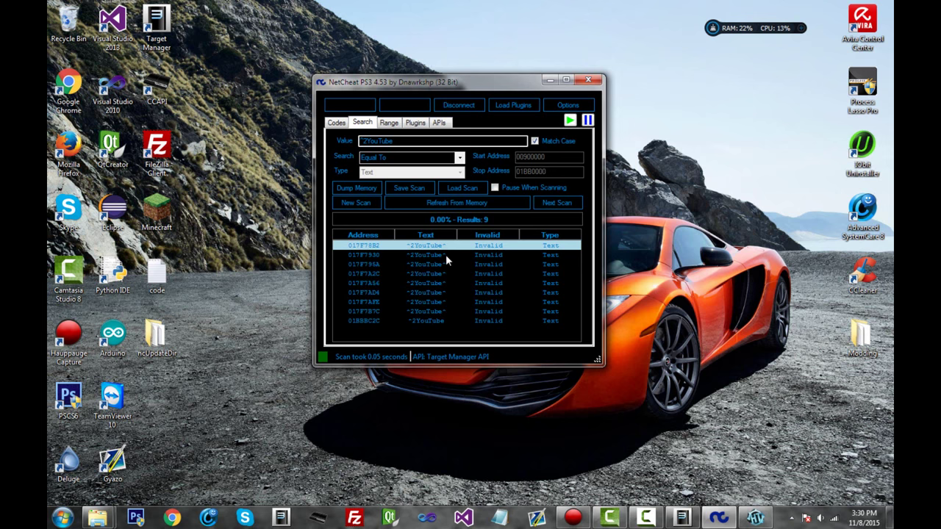
left_click(424, 327)
left_click(412, 322)
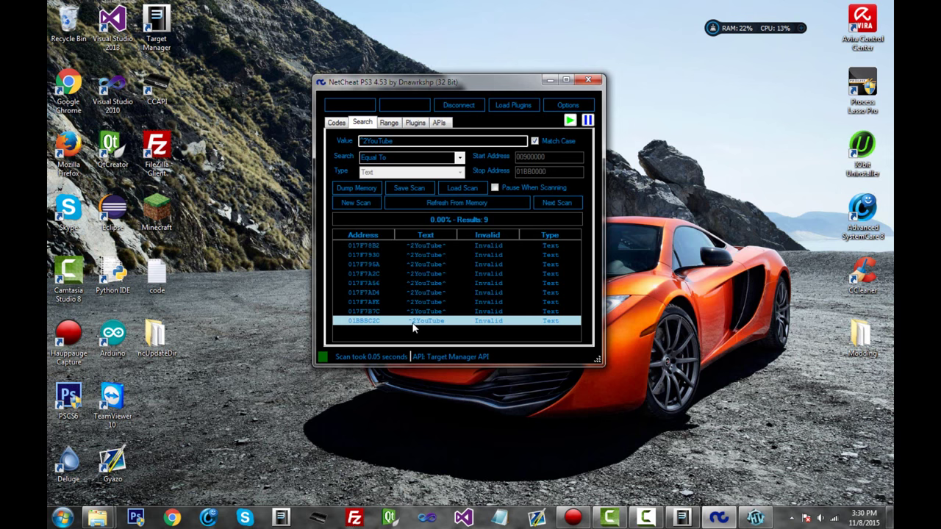
right_click(366, 326)
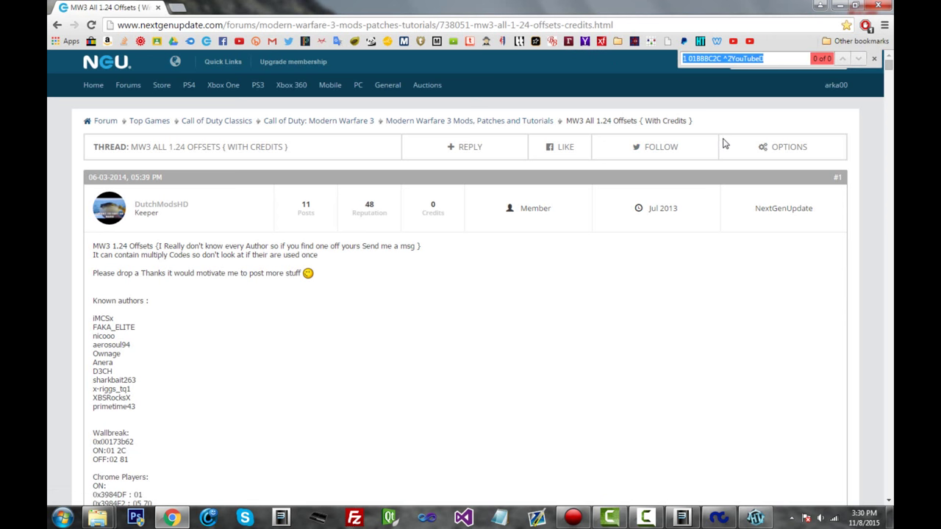
Trim the page search to 01BBBC2C and highlight its match, the Change Name offset.
left_click_drag(764, 59, 722, 59)
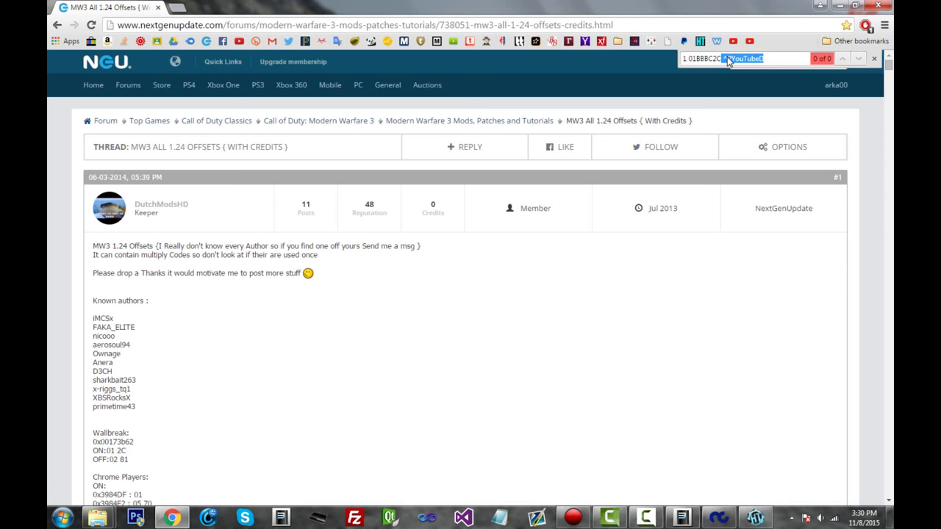
key("BackSpace")
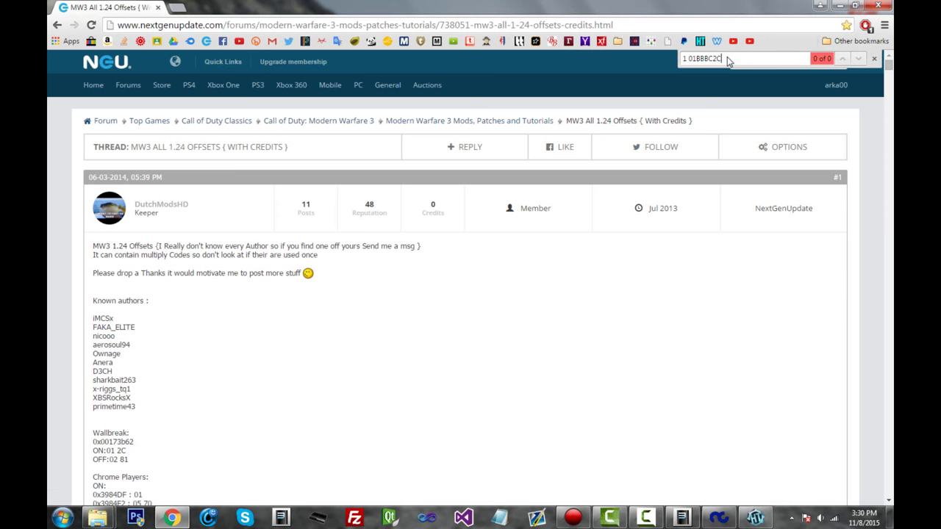
left_click(690, 59)
key("BackSpace")
key("BackSpace")
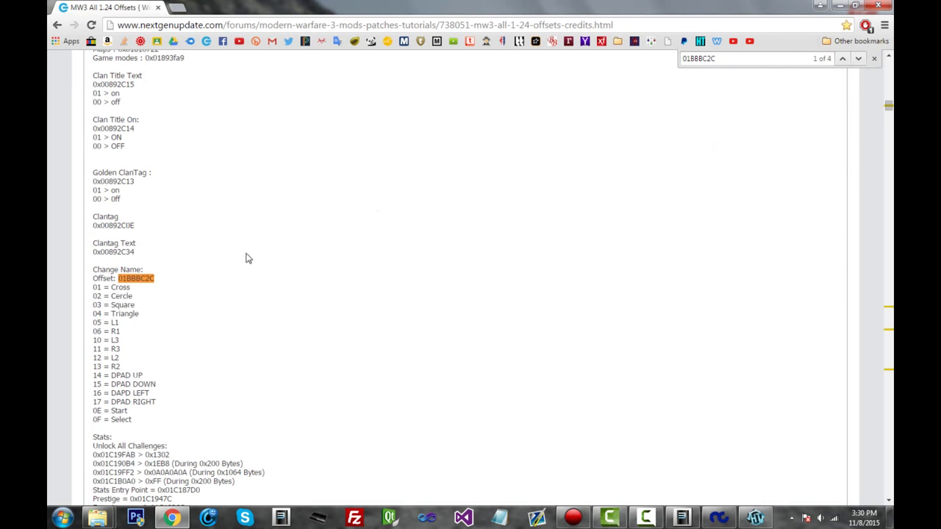
left_click_drag(93, 271, 159, 278)
Close the in-page search and minimise Chrome back to NetCheat.
left_click(736, 60)
left_click(874, 58)
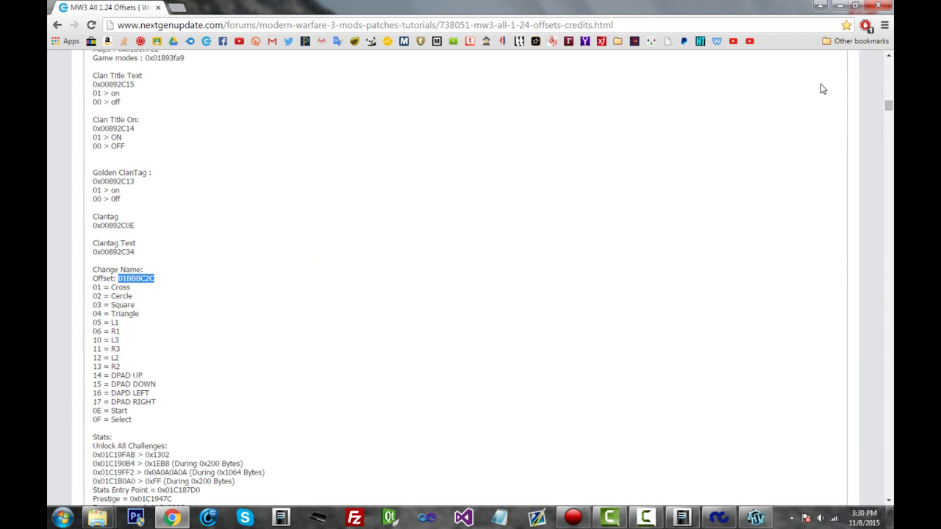
left_click(841, 5)
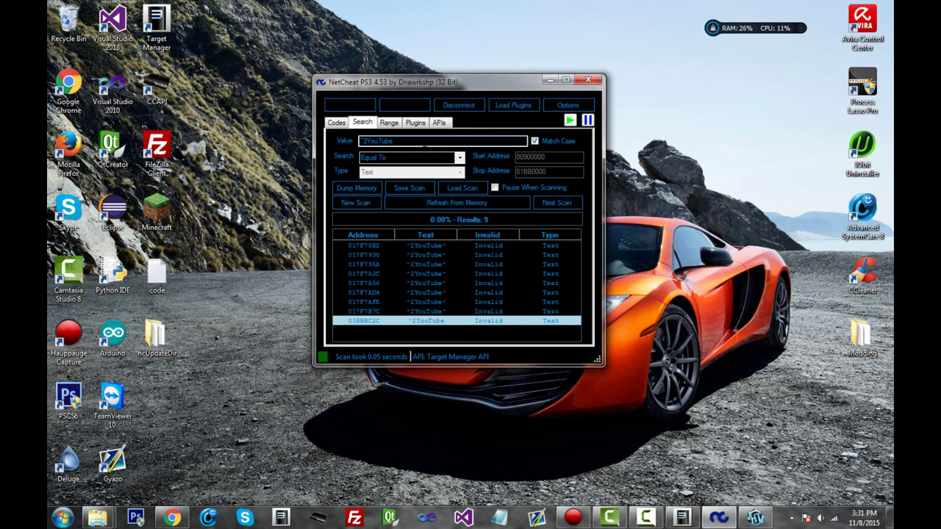
Clear the old ^2YouTube search value and glance at the live game capture.
double_click(408, 139)
key("BackSpace")
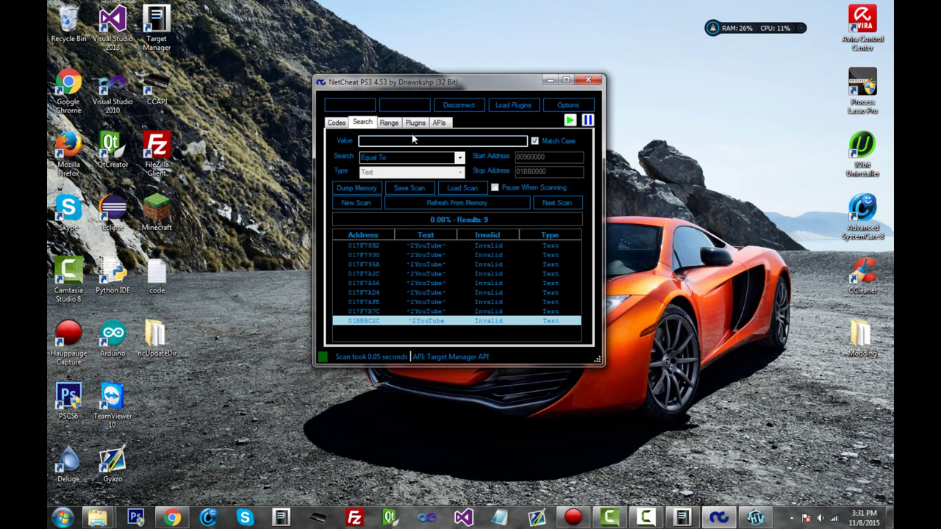
left_click(575, 519)
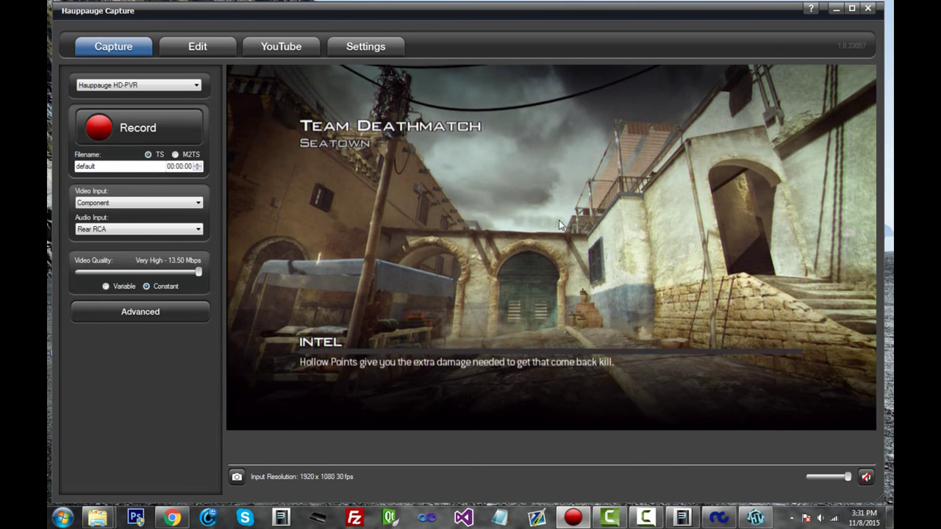
left_click(837, 9)
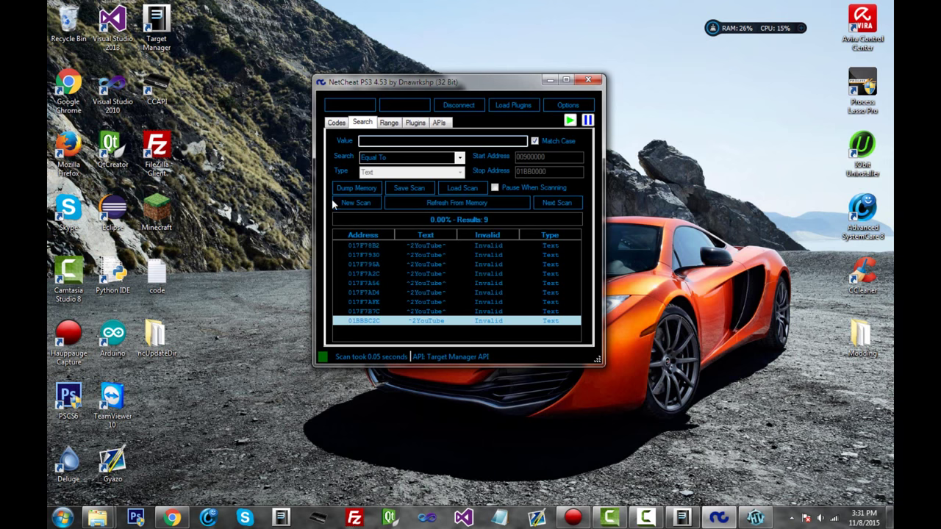
Run a new 1-byte decimal initial scan for 100, the current in-game ammo count.
left_click(360, 203)
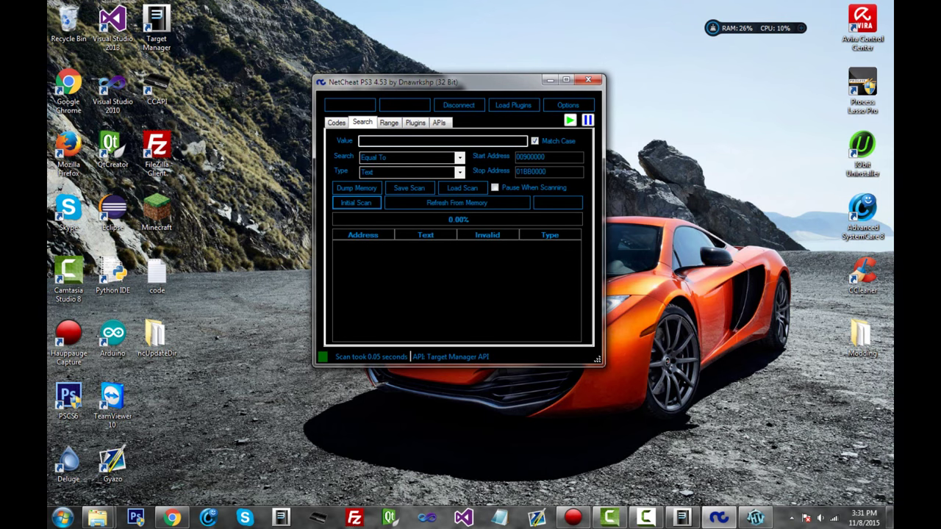
left_click(459, 174)
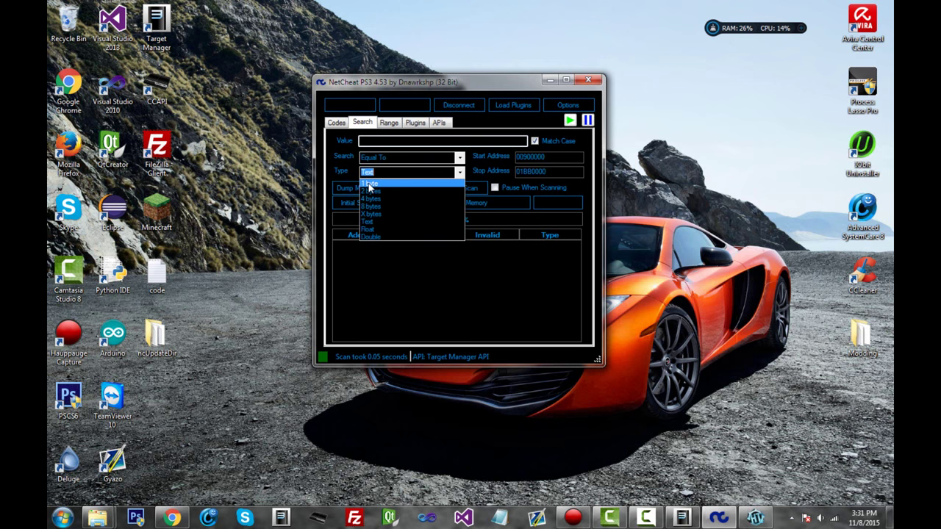
left_click(369, 184)
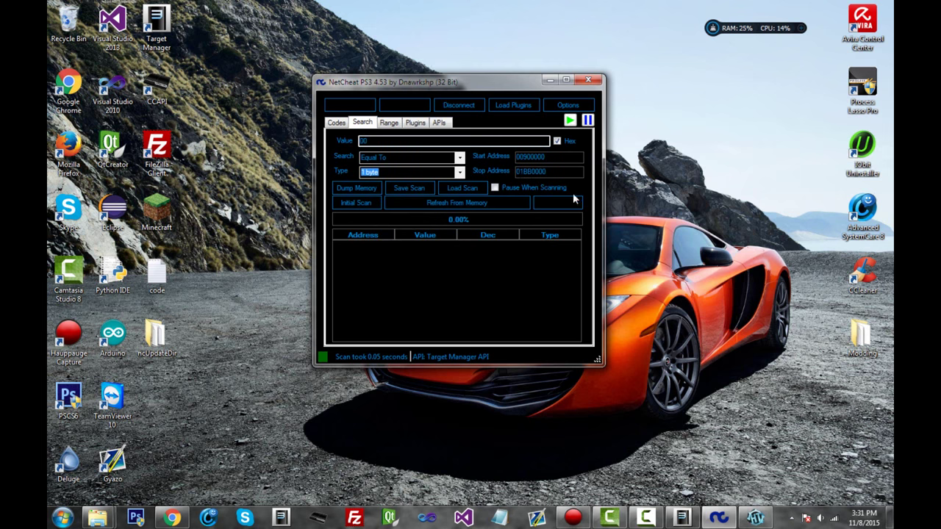
left_click(556, 142)
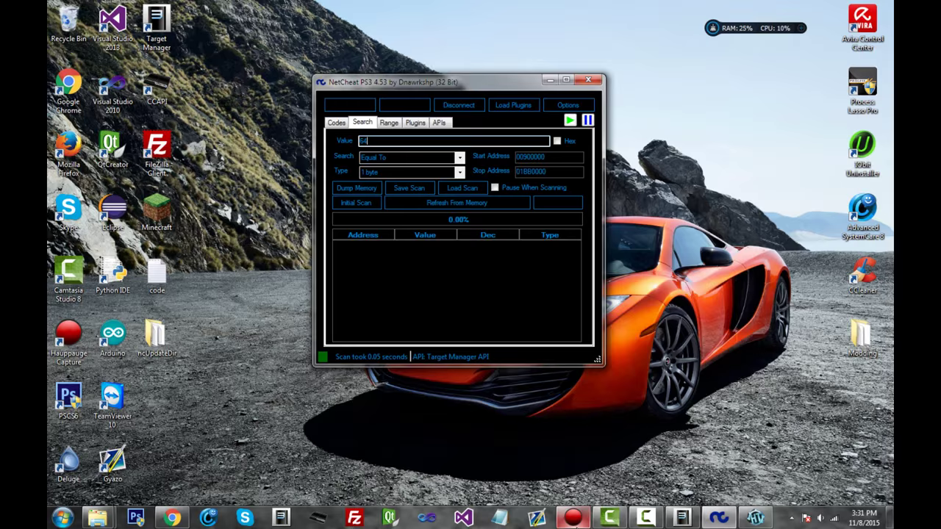
left_click(573, 518)
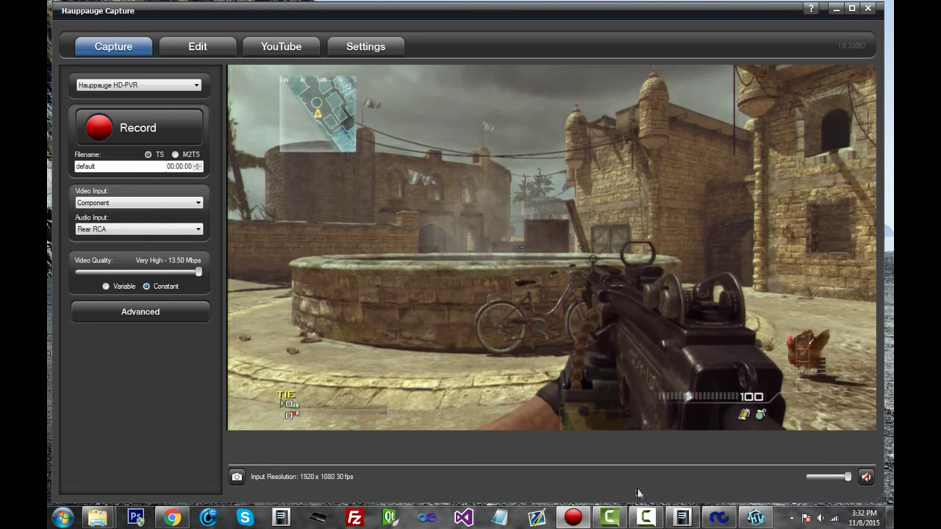
left_click(719, 518)
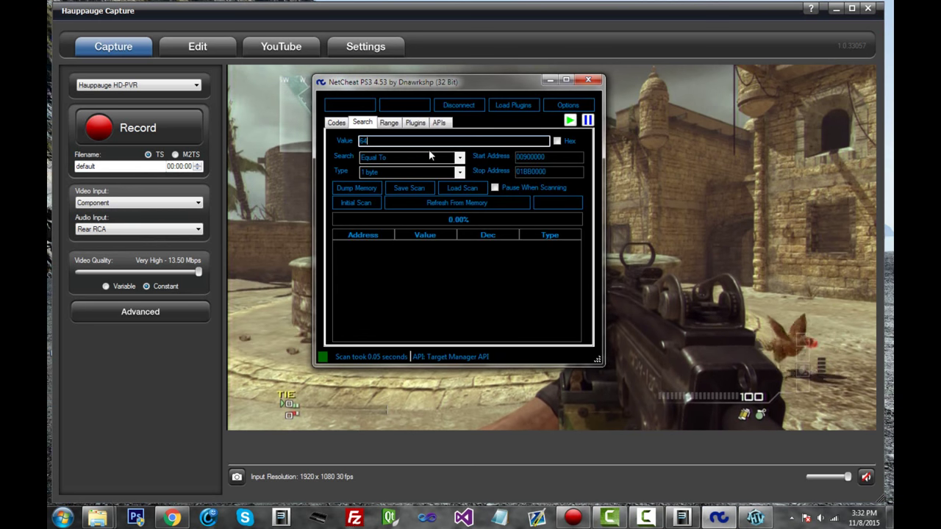
type("100")
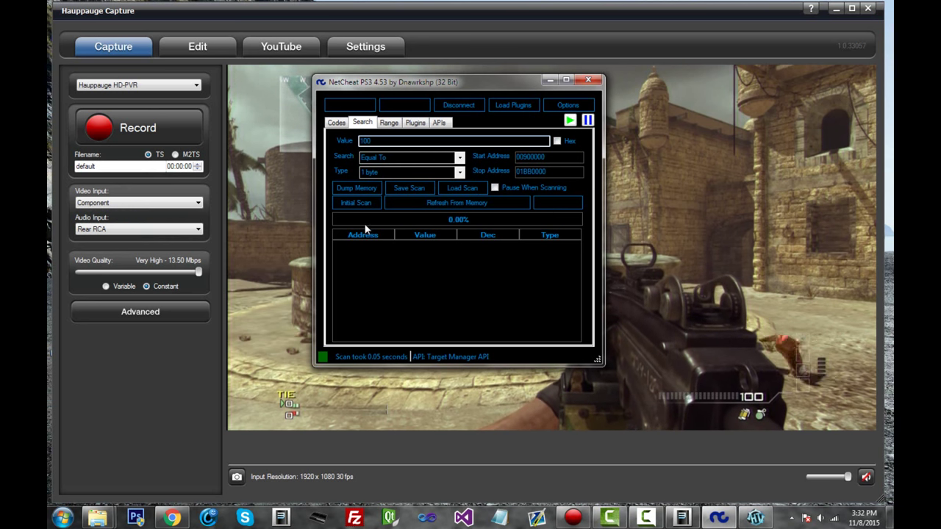
left_click(363, 203)
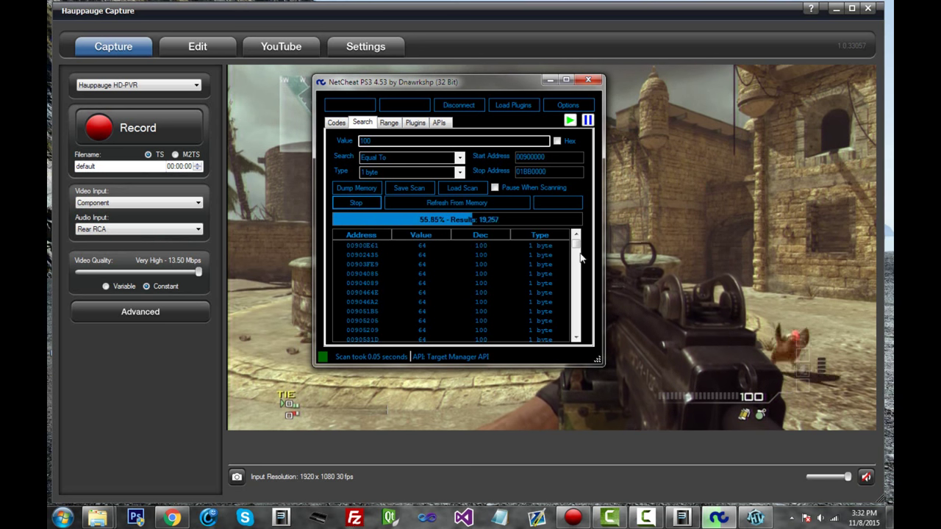
left_click(482, 241)
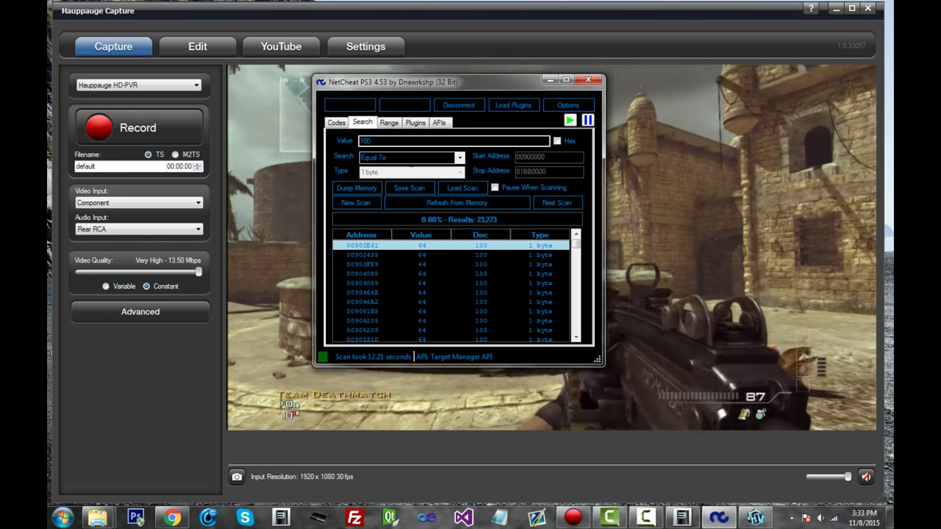
Rescan the results for the new ammo count 87.
double_click(400, 140)
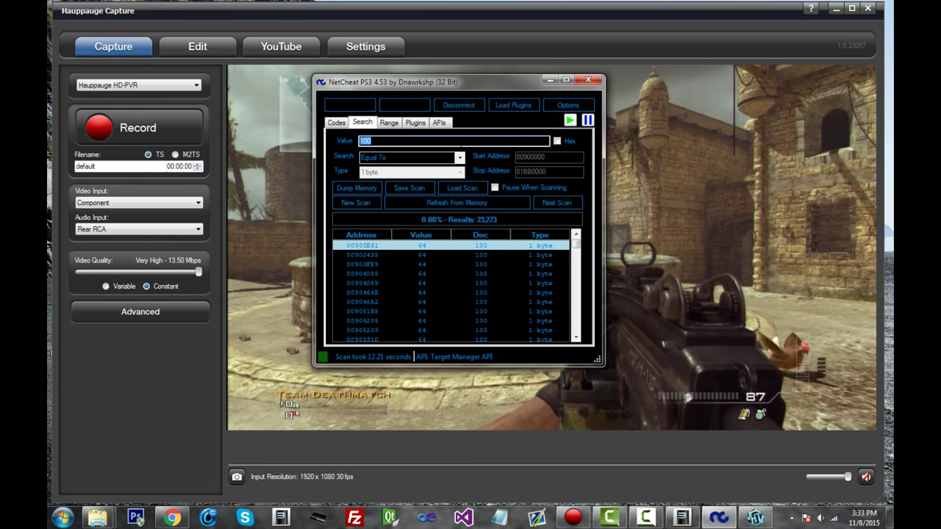
key("BackSpace")
type("87")
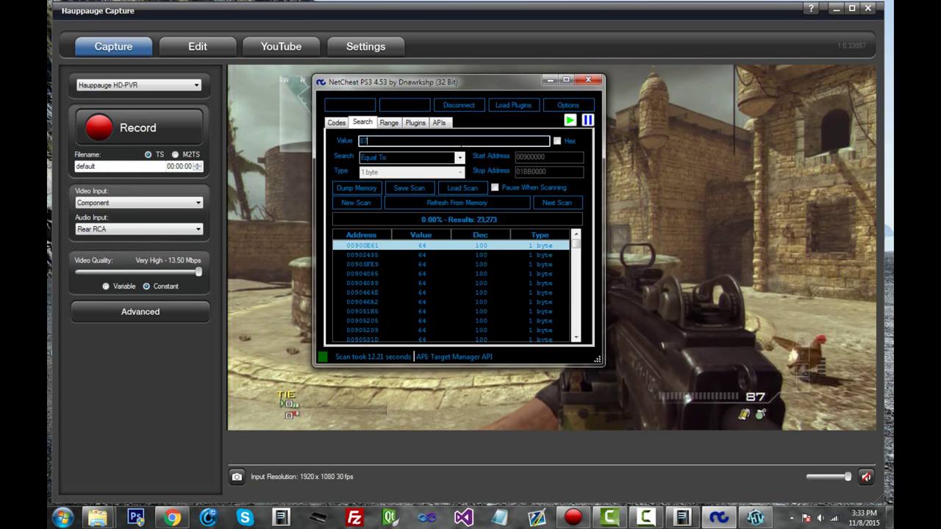
left_click(565, 207)
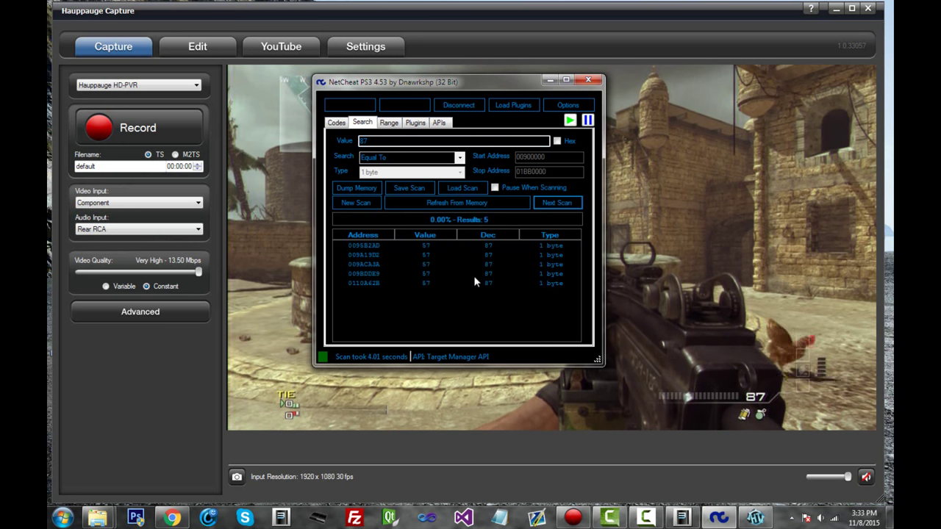
left_click(432, 247)
left_click(440, 283)
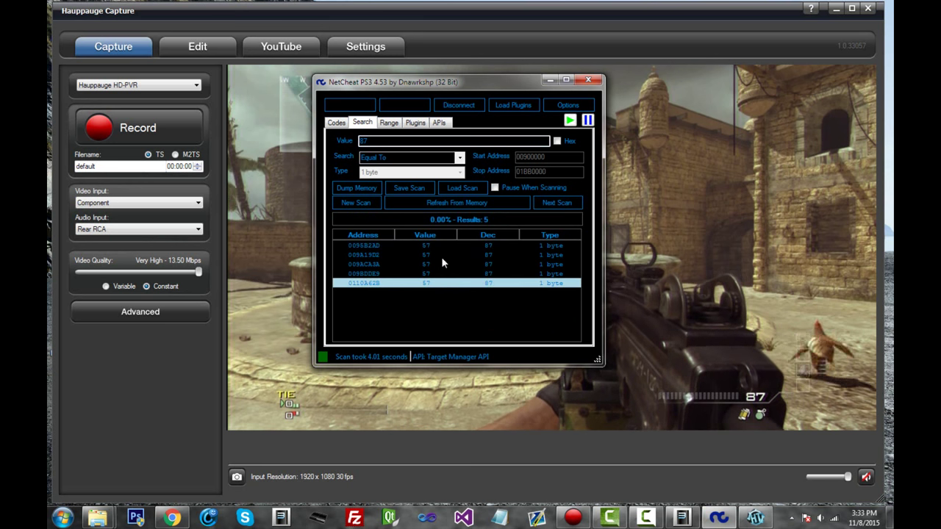
left_click(441, 247)
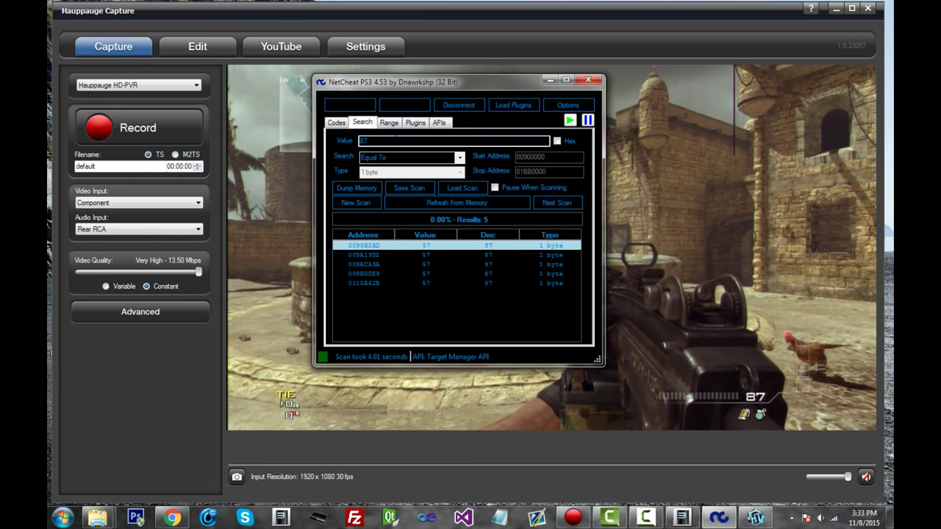
Narrow the results to 83, leaving only 0110A62B, and copy that address.
left_click_drag(367, 140, 328, 142)
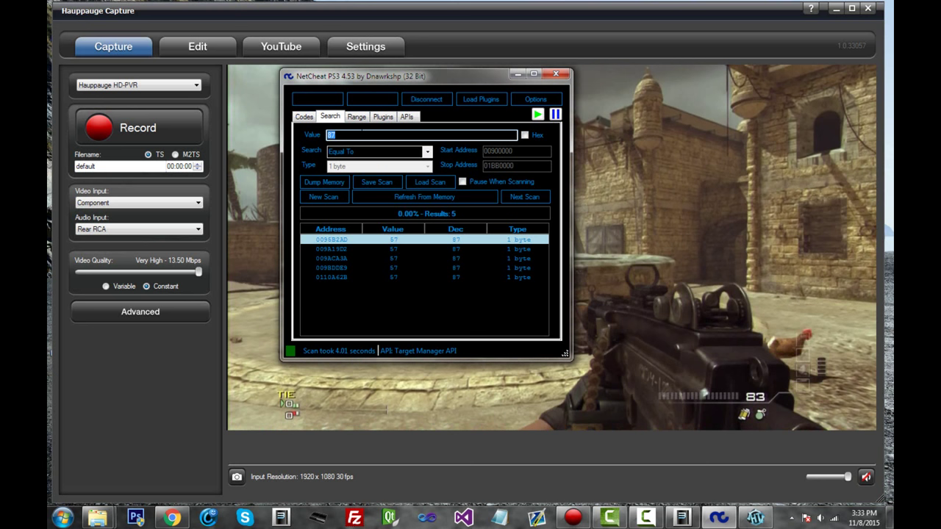
type("83")
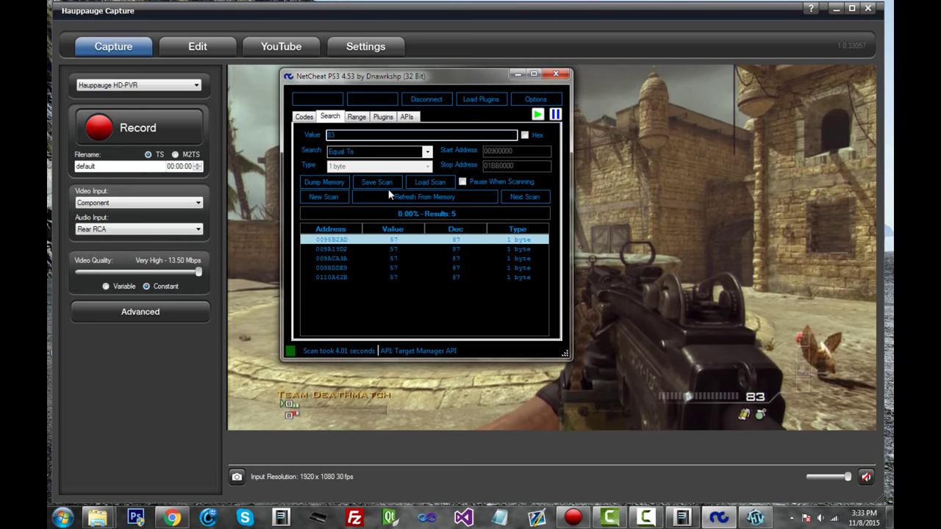
left_click(529, 197)
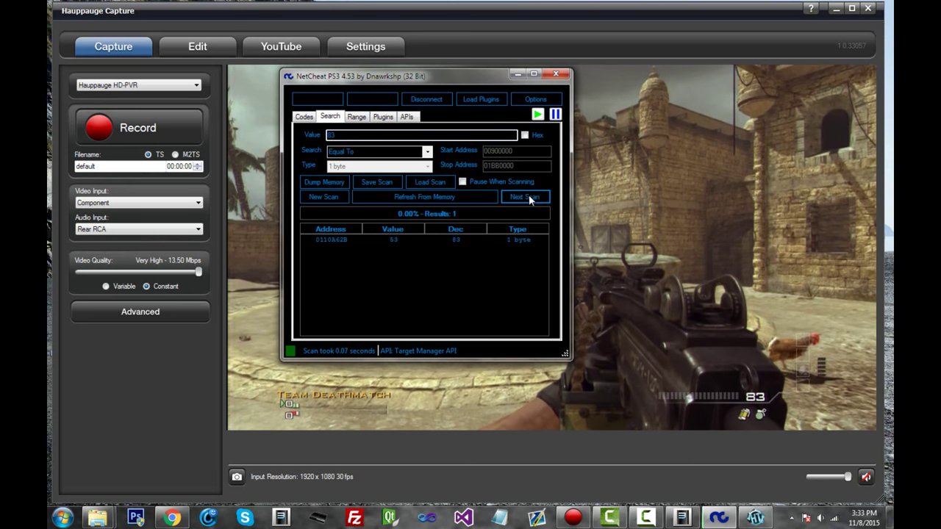
left_click(442, 240)
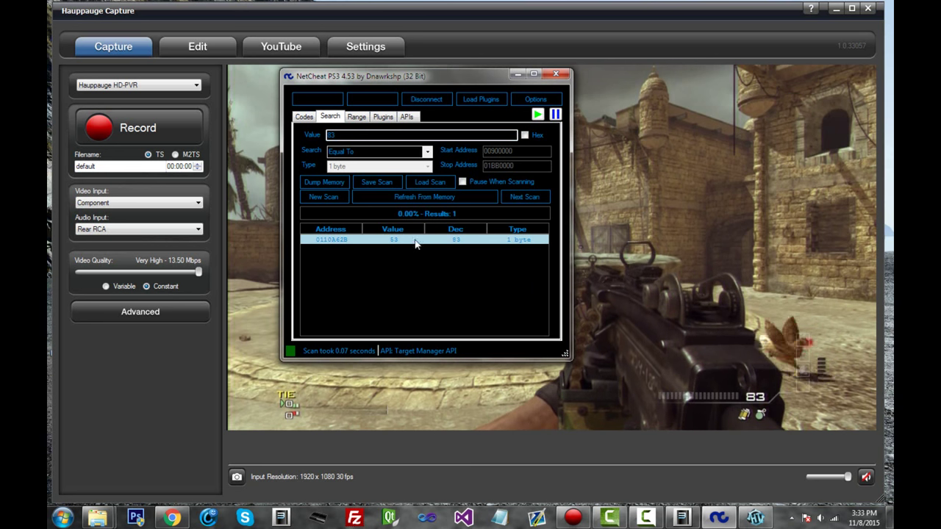
right_click(336, 239)
left_click(364, 257)
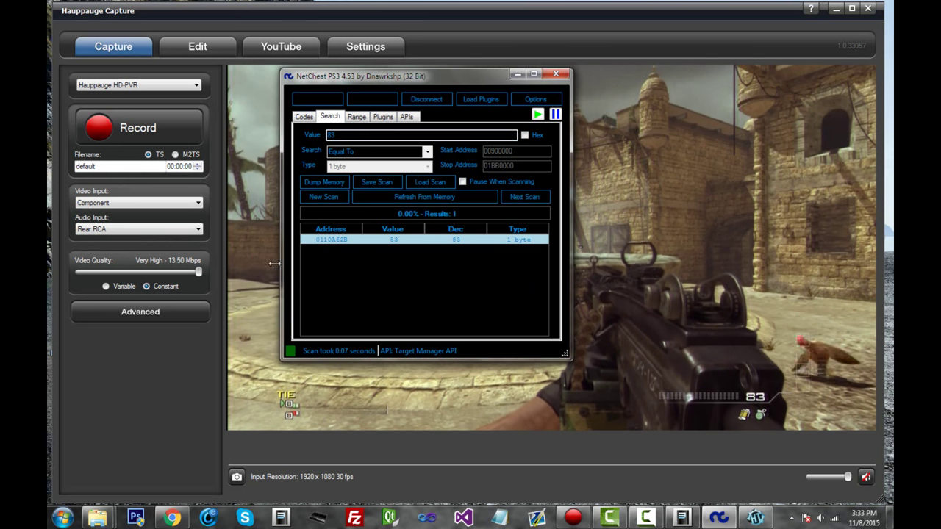
left_click(171, 518)
Search the offsets page for 0110A62B and highlight its Primary Weapon Clip Ammo entry.
key("ctrl+f")
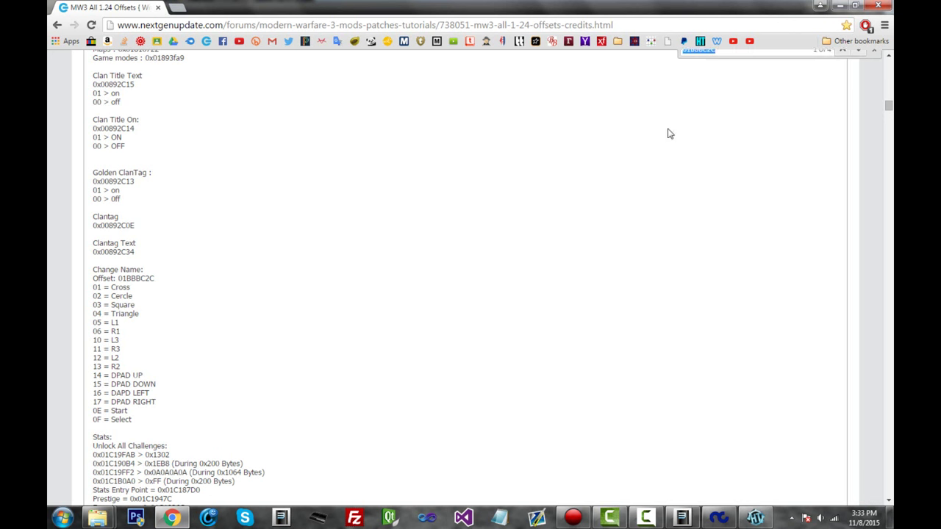
left_click(753, 62)
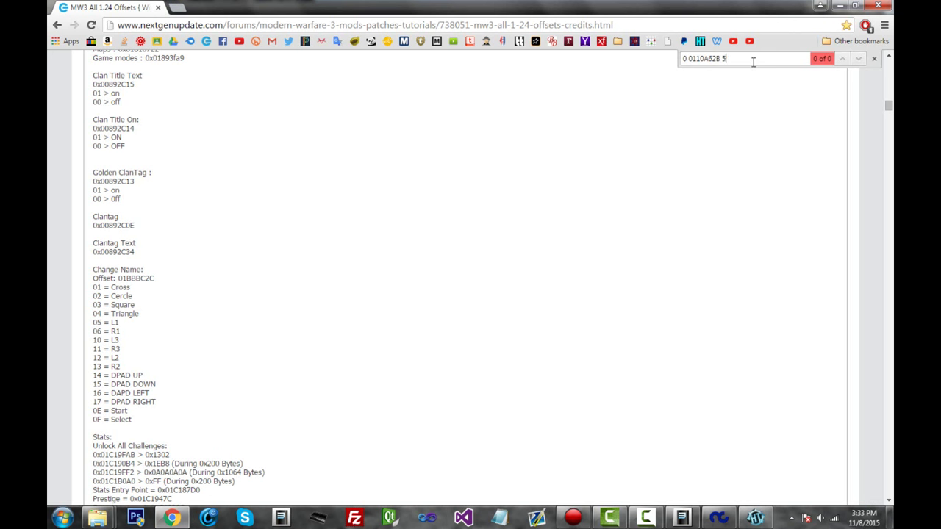
key("BackSpace")
key("BackSpace")
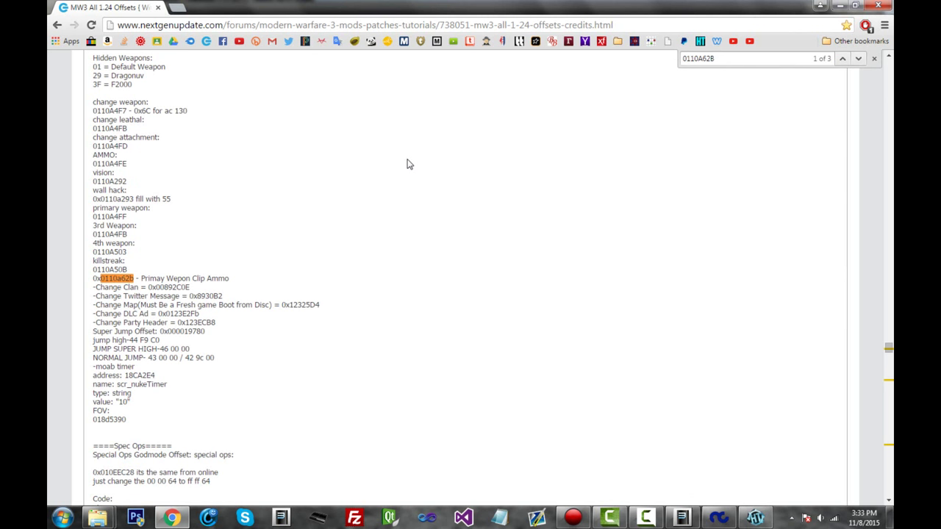
triple_click(154, 277)
left_click_drag(242, 279, 200, 278)
left_click(137, 277)
left_click_drag(90, 279, 132, 274)
left_click(135, 276)
Close the page search and minimize Chrome, briefly rechecking the offsets page once more.
left_click(874, 58)
left_click(840, 6)
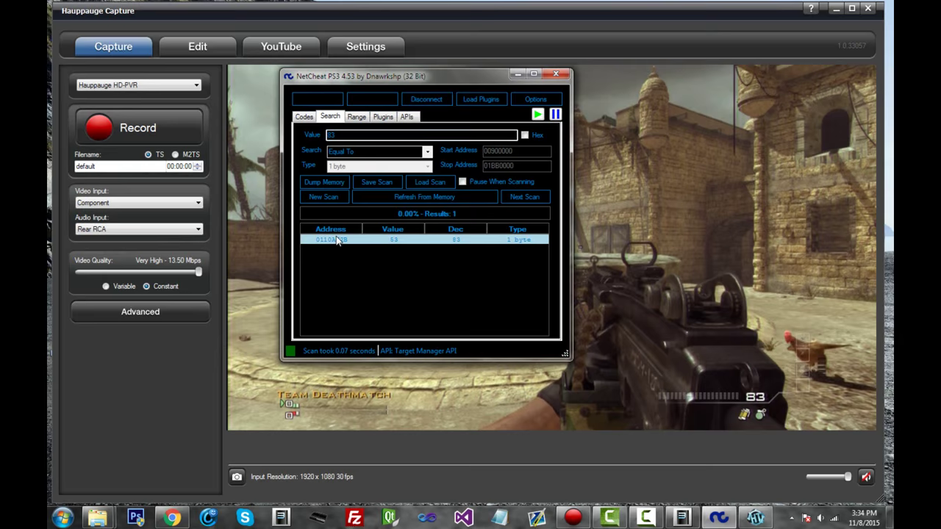
left_click(171, 518)
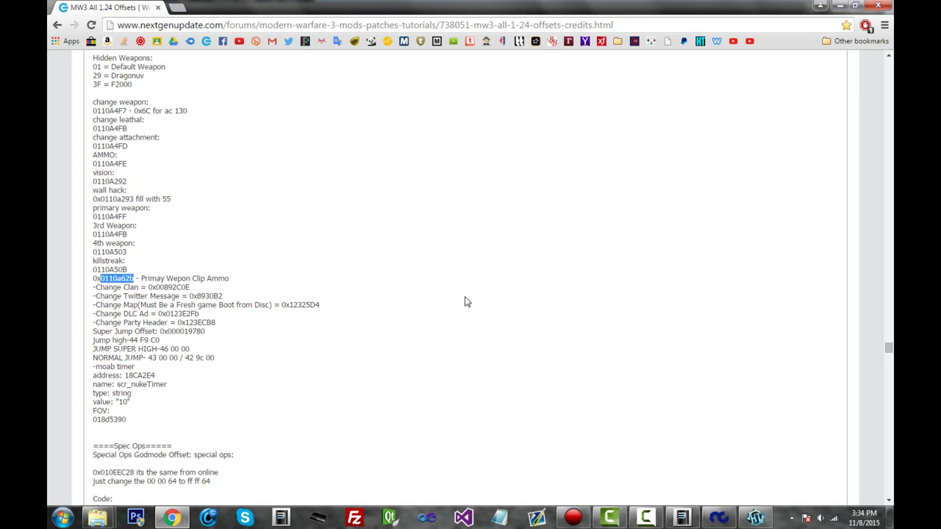
key("ctrl+f")
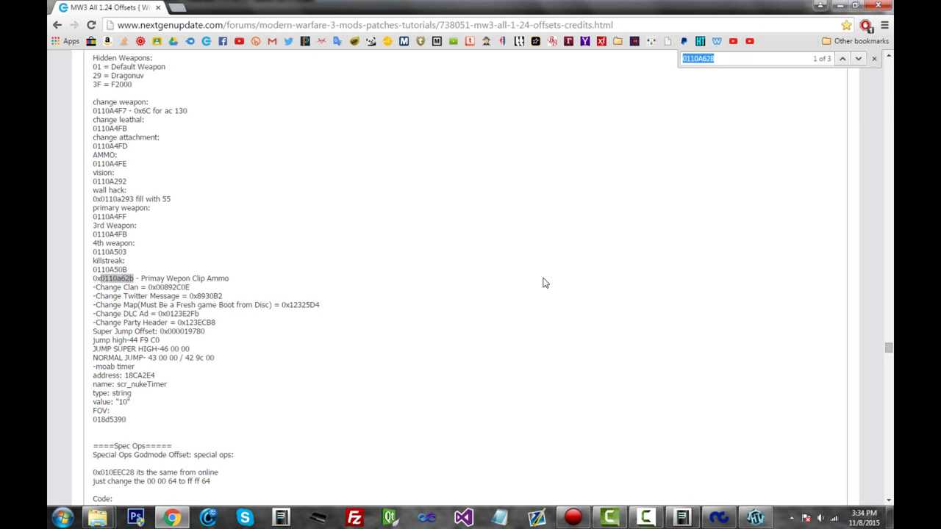
left_click(874, 58)
left_click(837, 6)
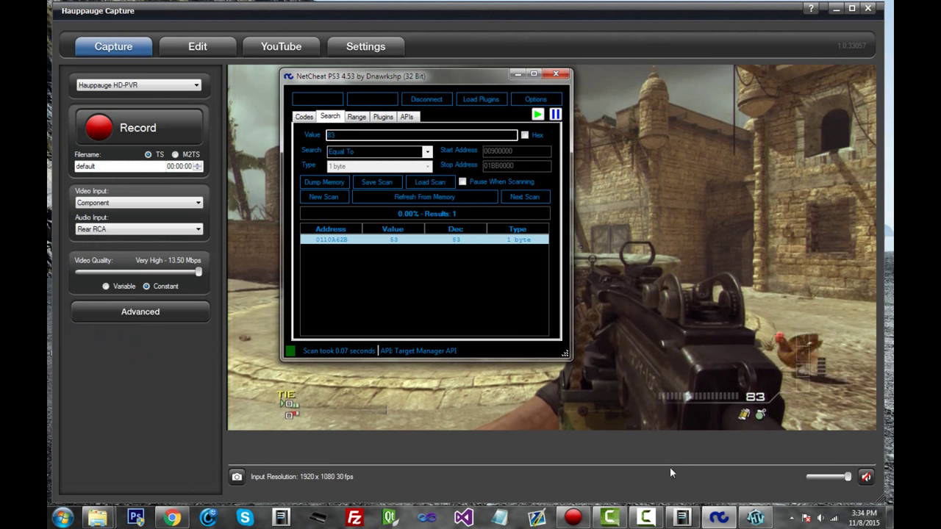
Minimize NetCheat and launch ProDG Debugger from the Start menu.
left_click(518, 73)
left_click(62, 517)
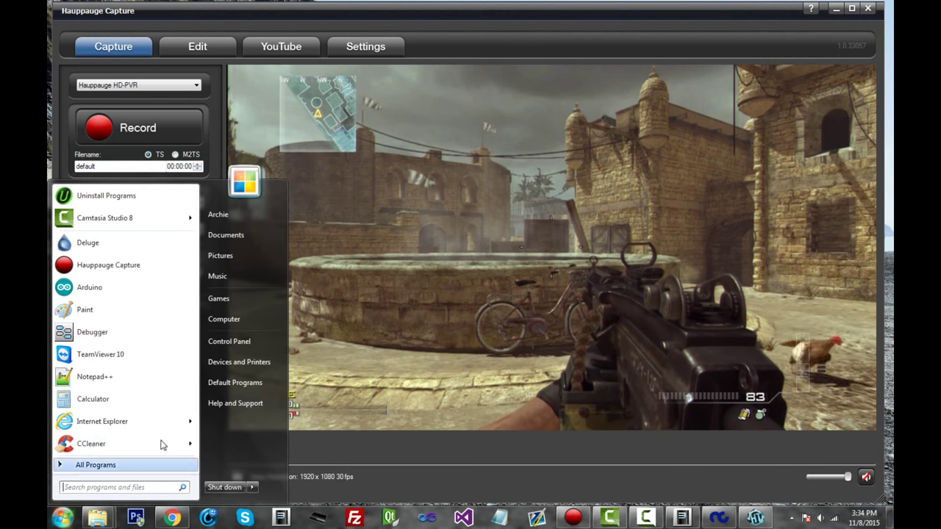
left_click(121, 335)
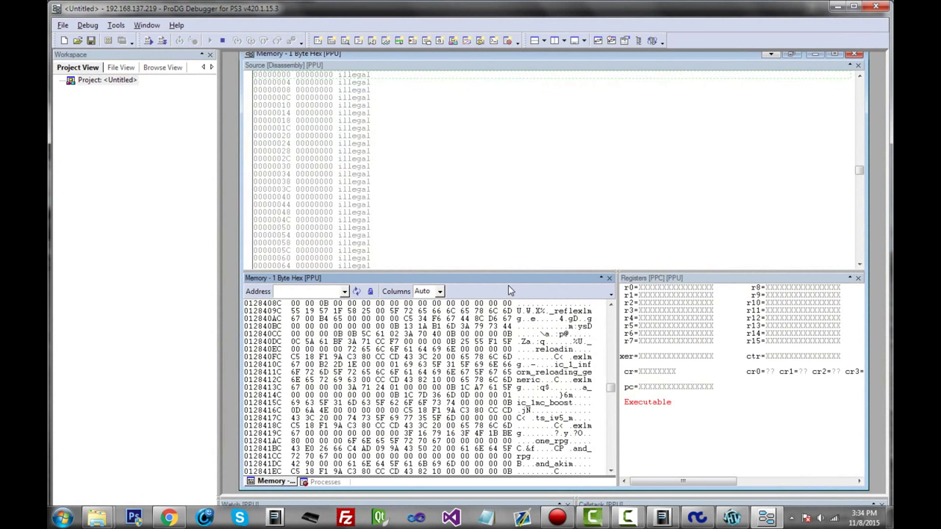
Load memory at pasted address 0110A62B and compare it against NetCheat's result.
left_click(288, 291)
key("ctrl+v")
left_click(358, 292)
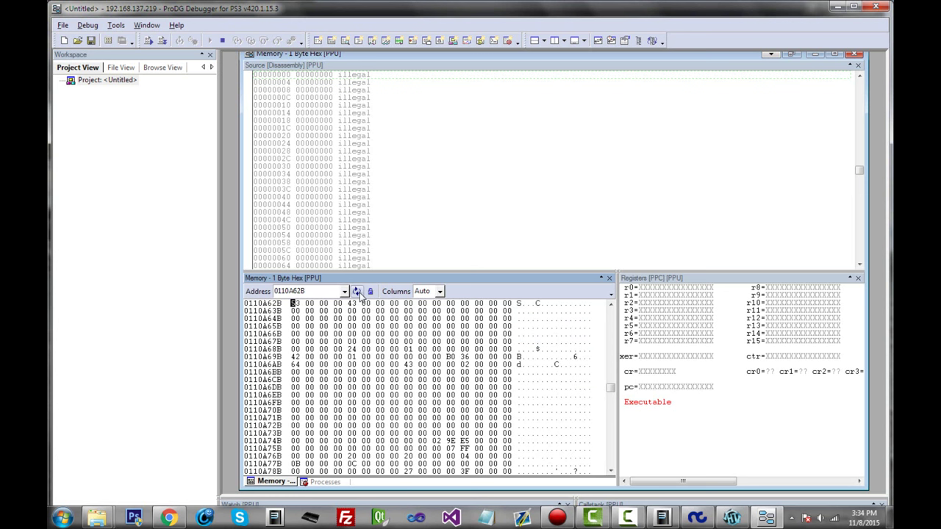
left_click(247, 303)
left_click(254, 303)
left_click(697, 519)
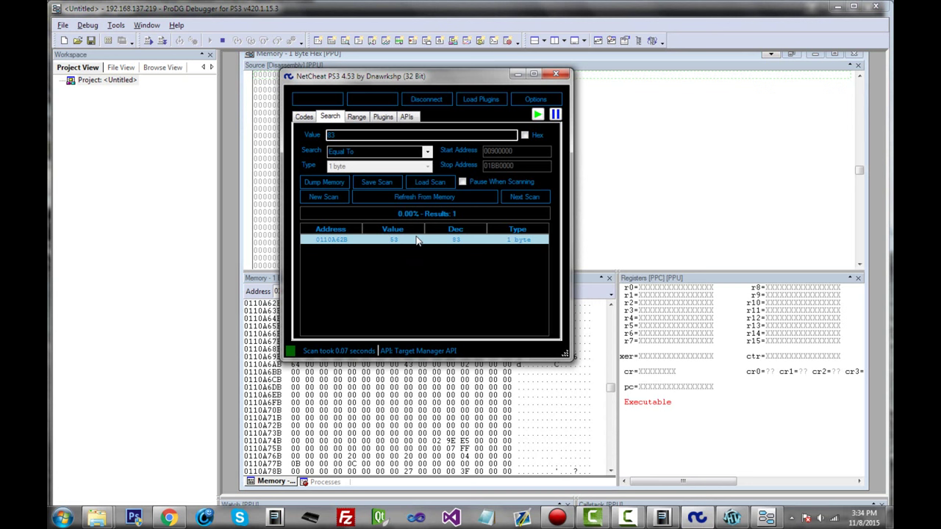
left_click(697, 519)
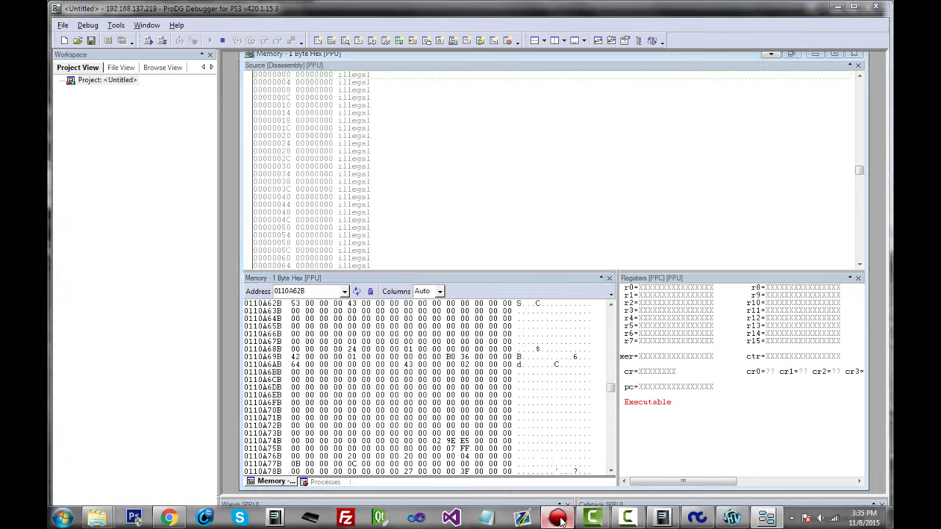
Place the game capture beside the debugger and overwrite the first byte at 0110A62B with 64.
left_click(731, 518)
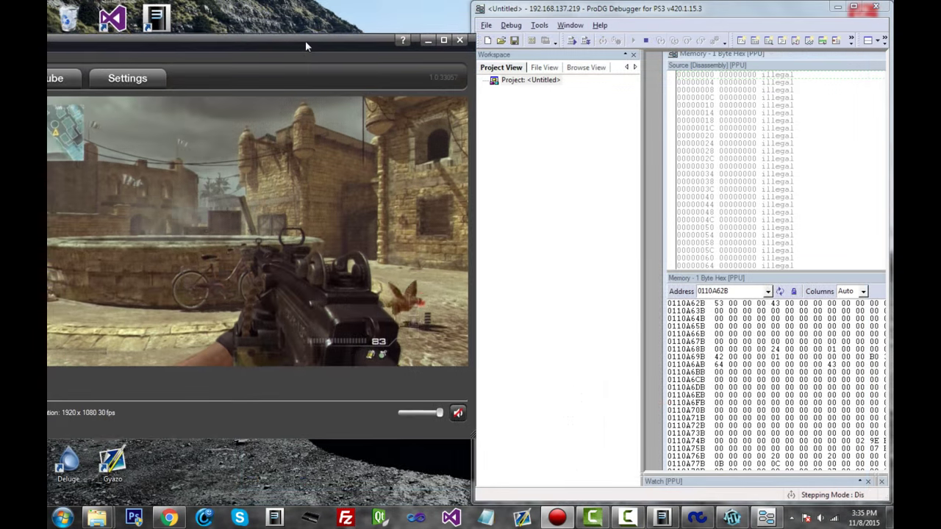
left_click_drag(306, 41, 288, 36)
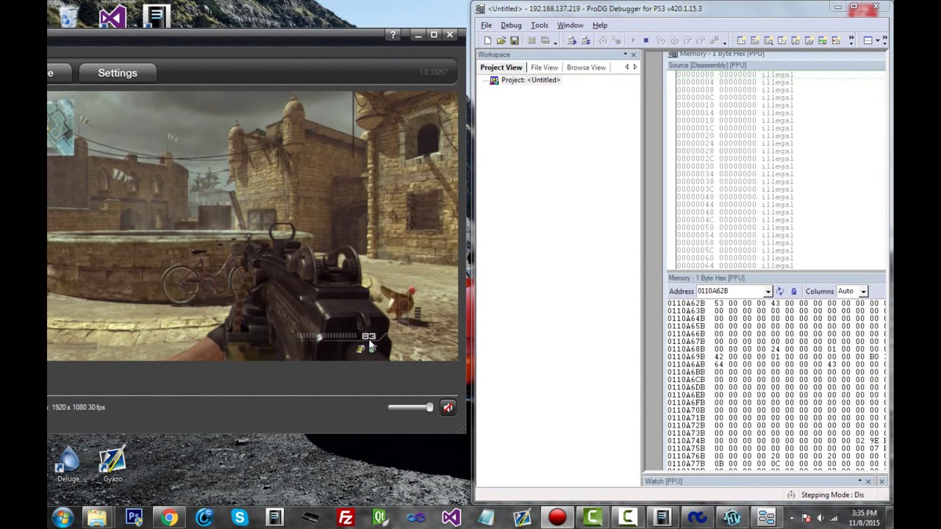
left_click(713, 303)
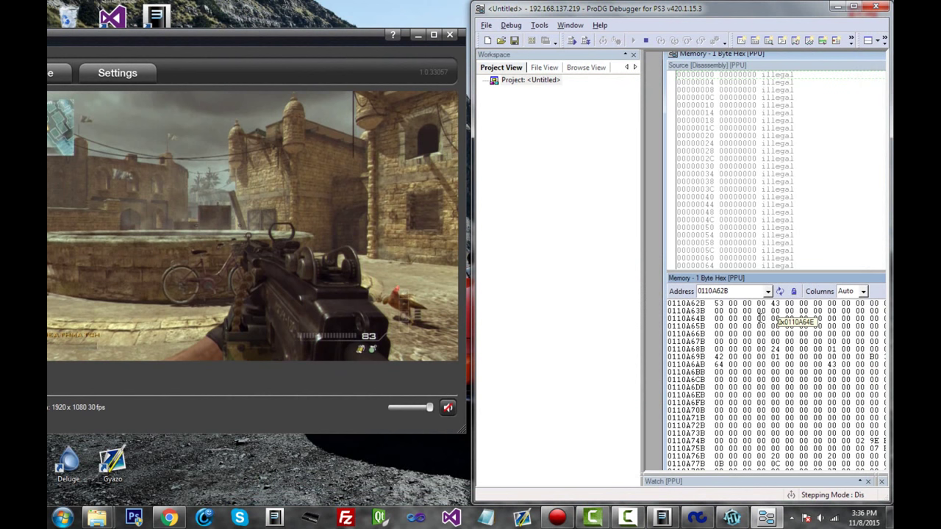
type("64")
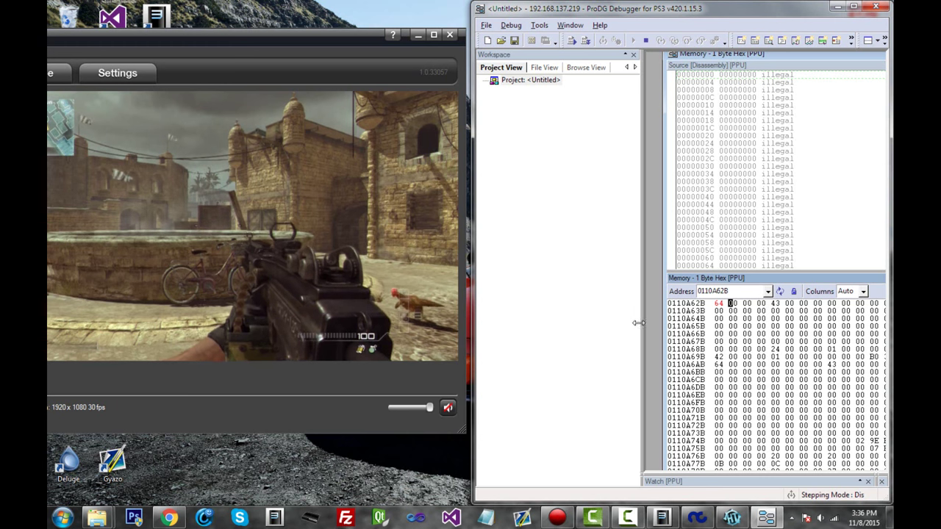
left_click(723, 303)
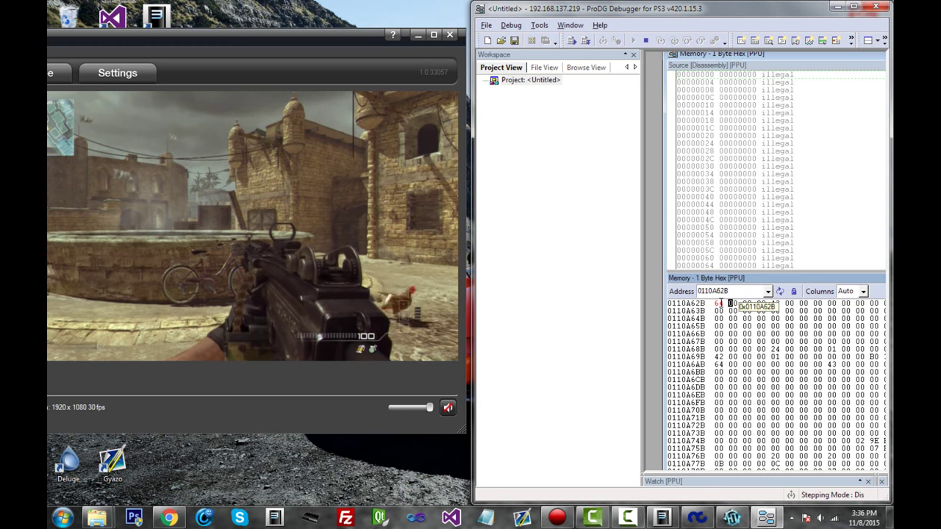
type("43")
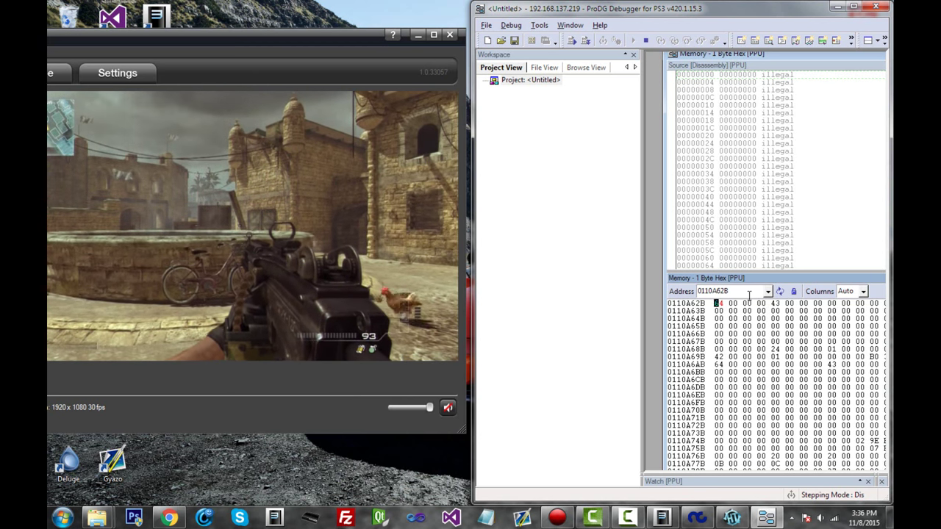
Overwrite the first byte at 0110A62B with FF, replacing 64.
type("FF")
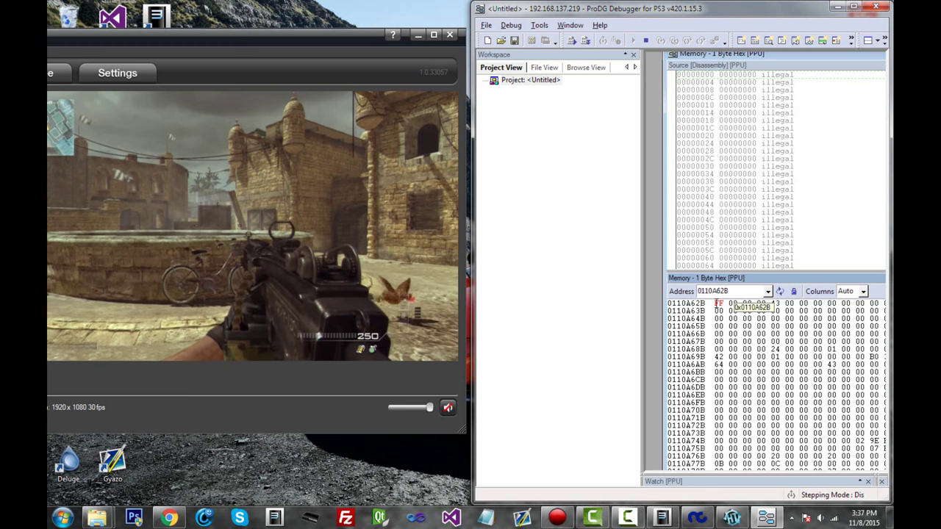
left_click(720, 303)
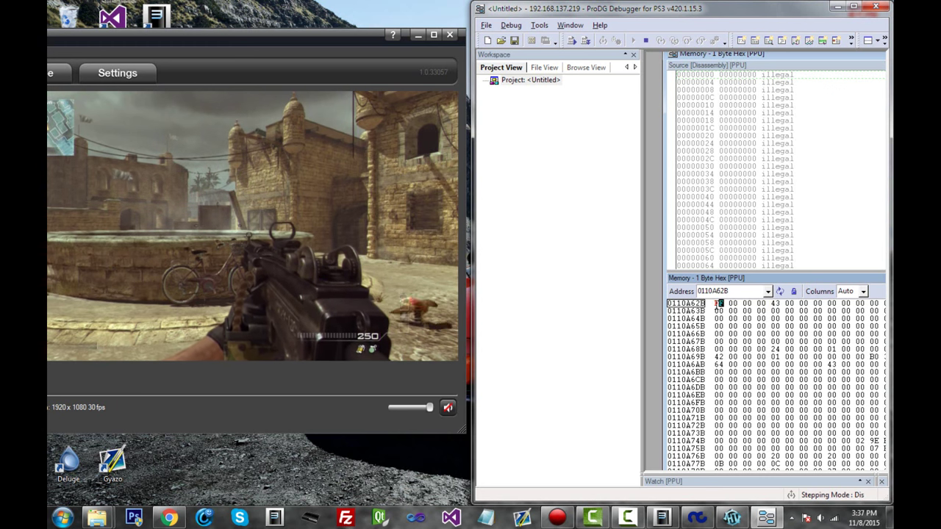
type("FF")
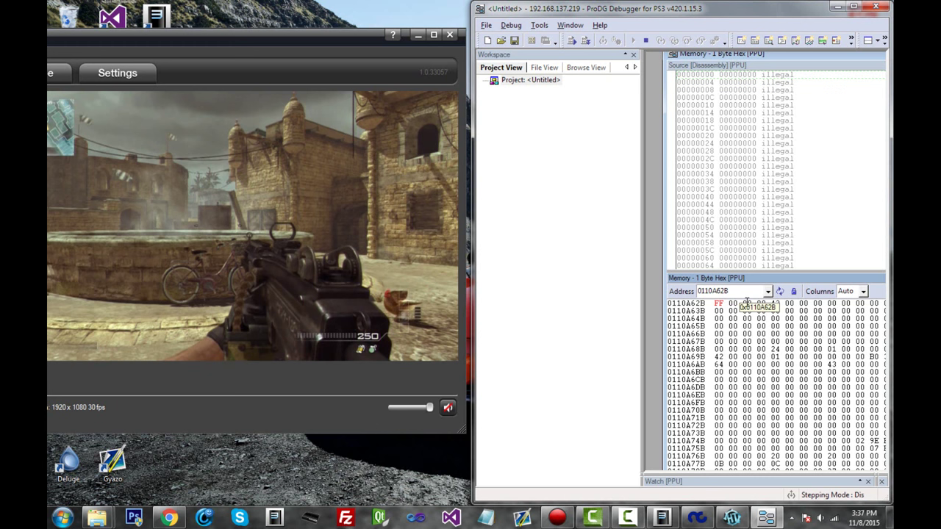